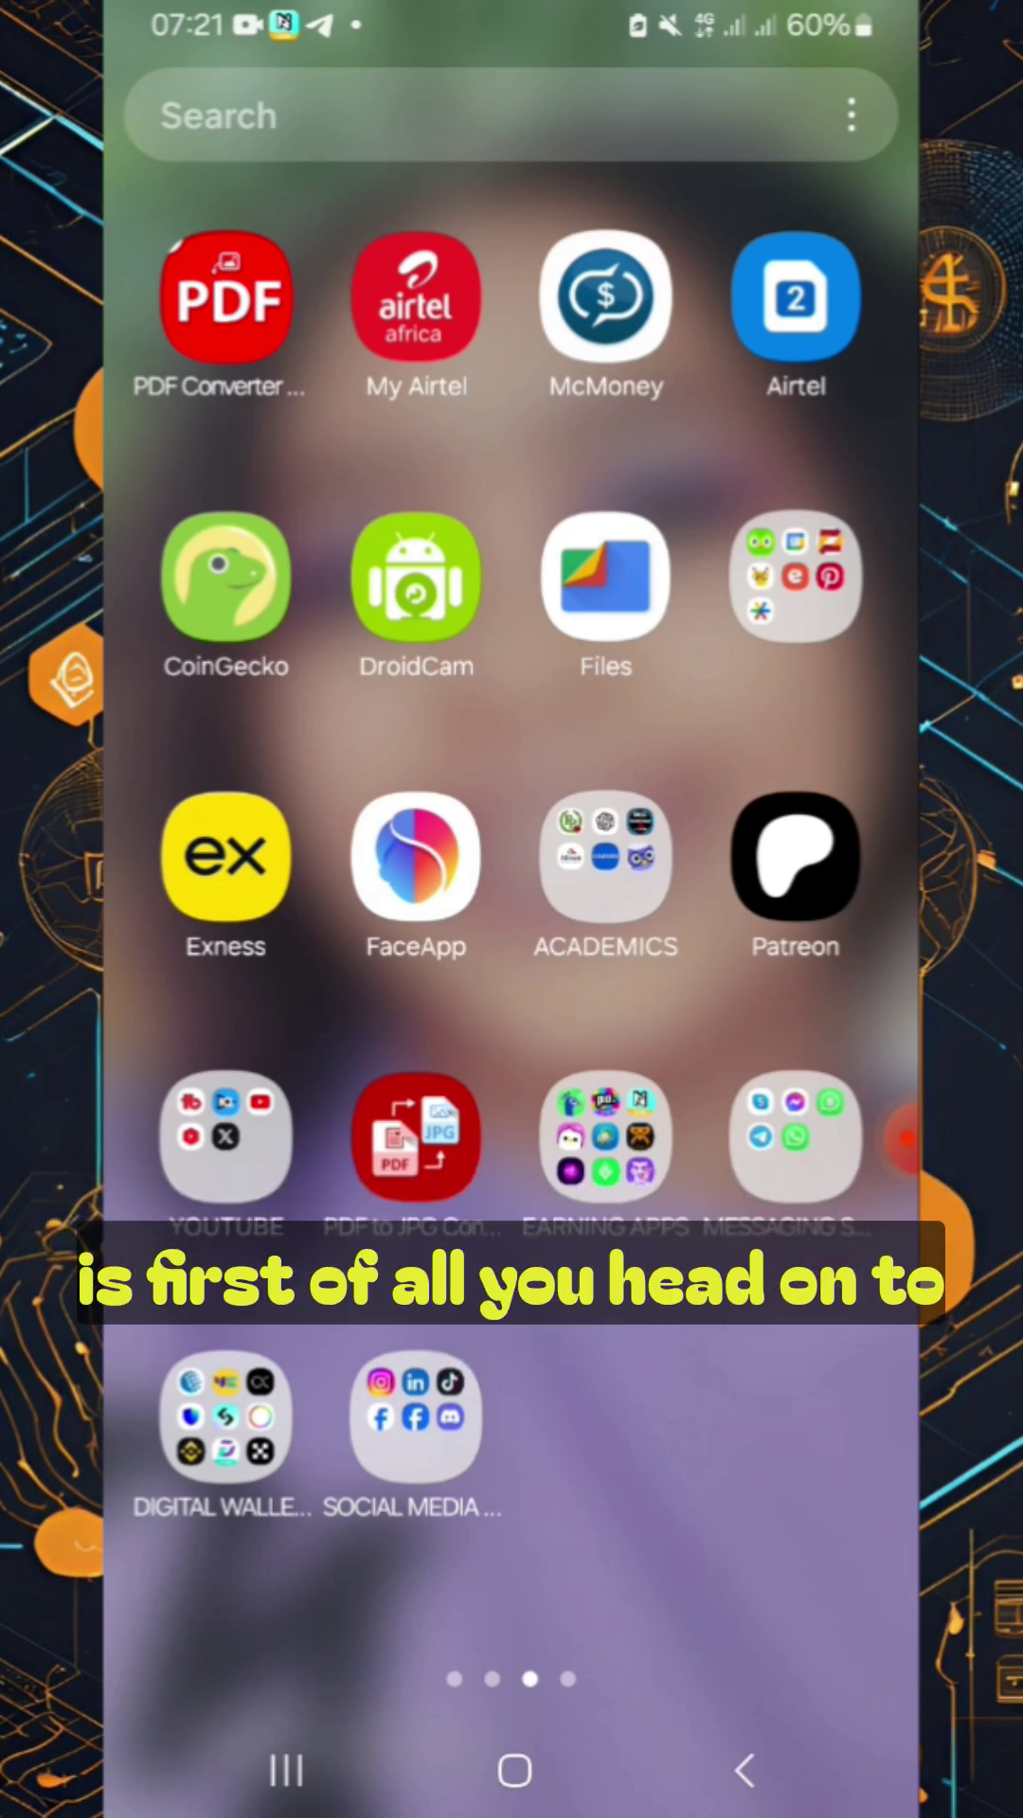
Launch Satoshi from the home screen's EARNING APPS folder to its Free Airdrop page
click(605, 1131)
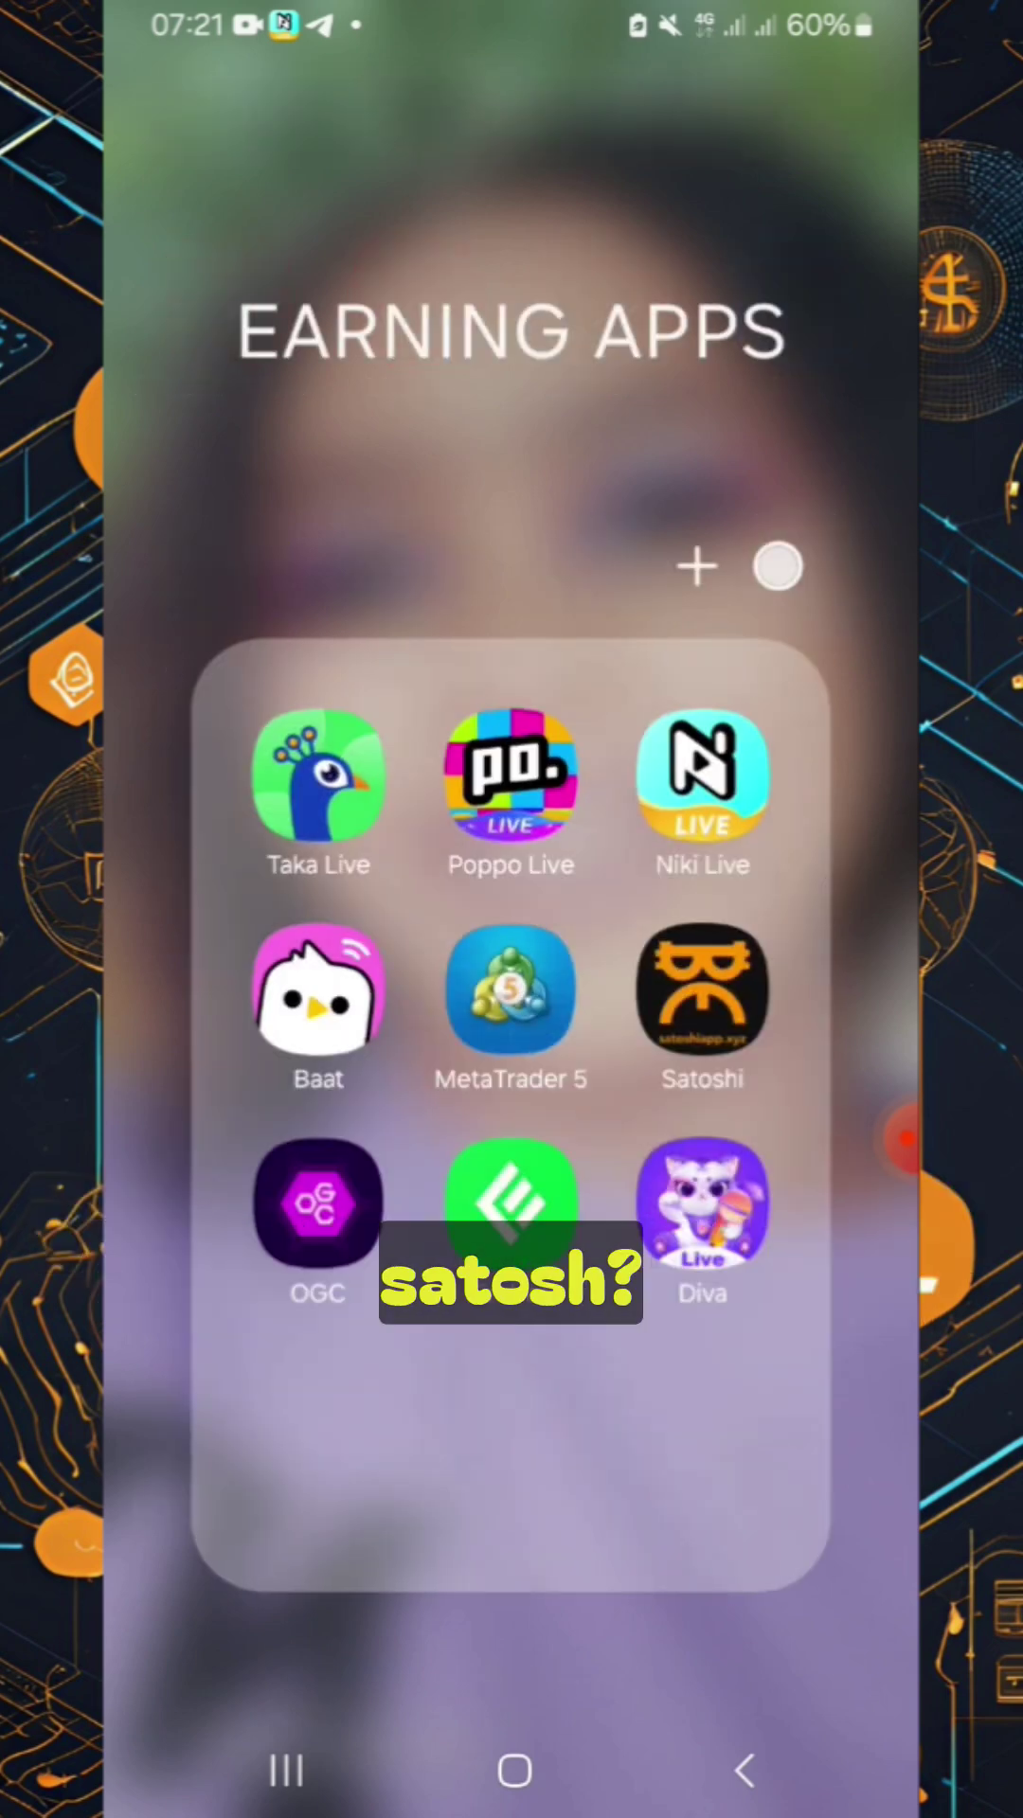
click(702, 988)
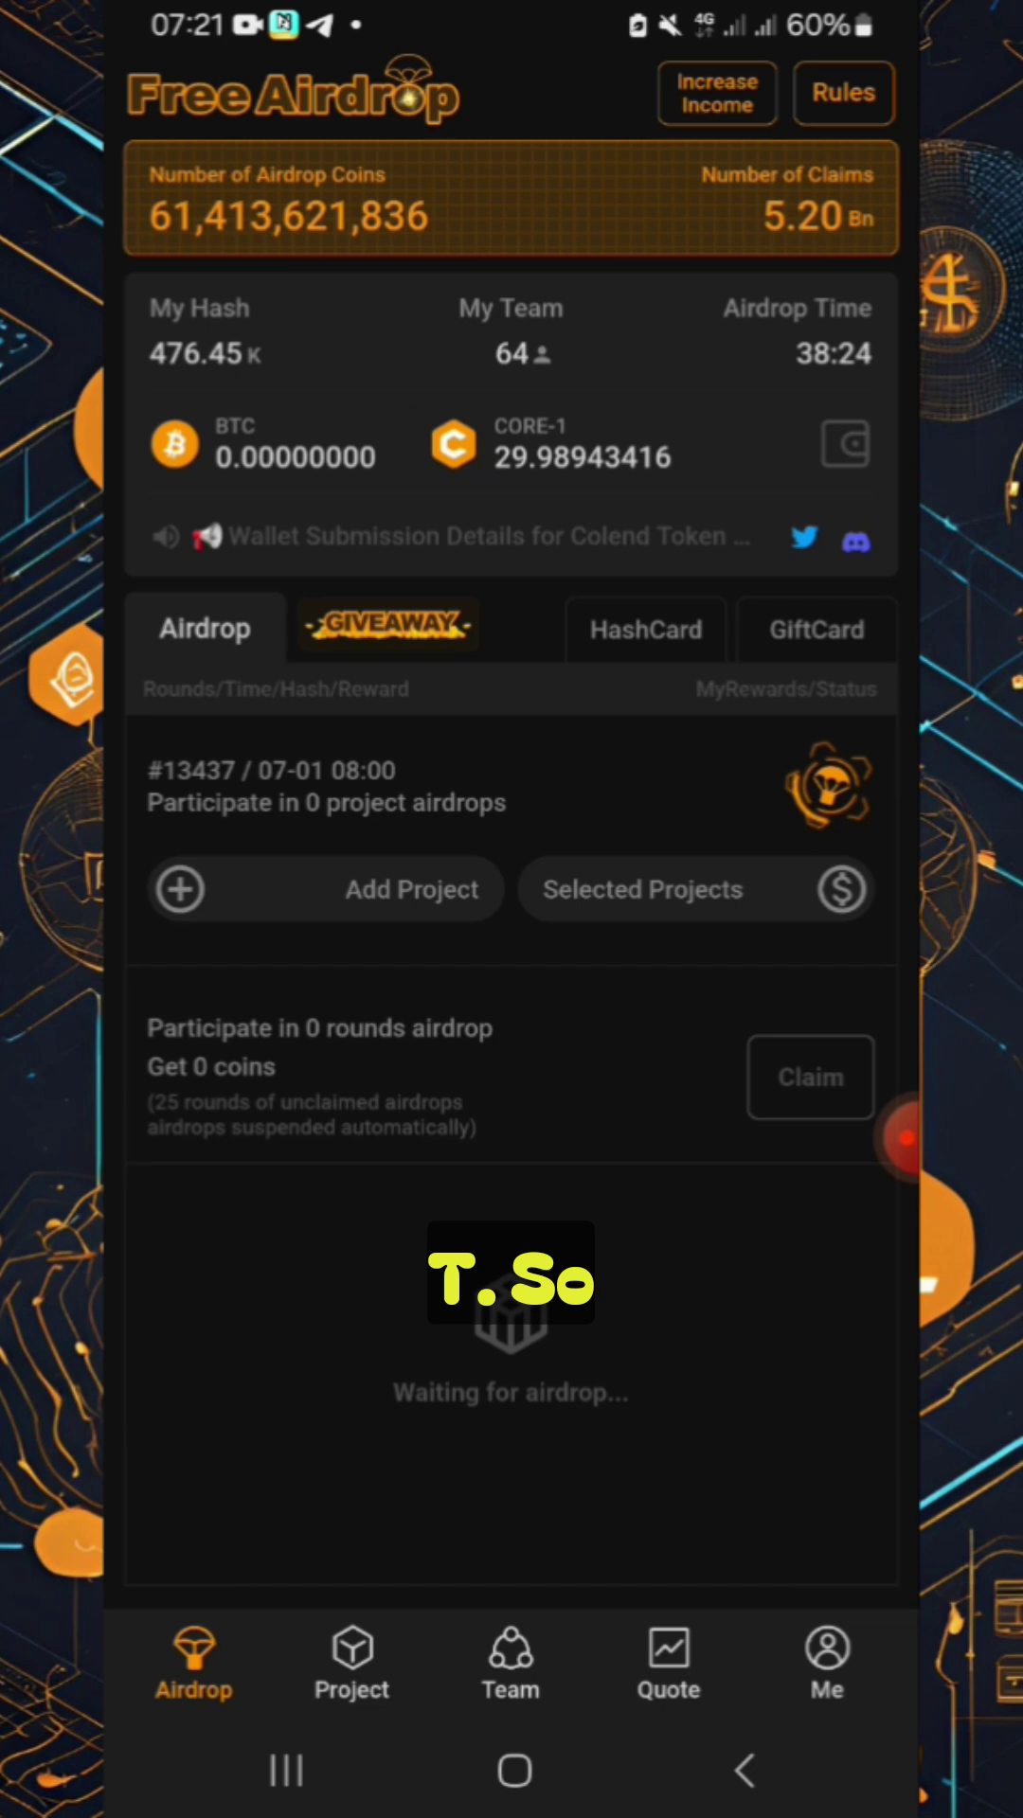
Open the MyAssets list and go to the Colend coin's detail page
click(845, 443)
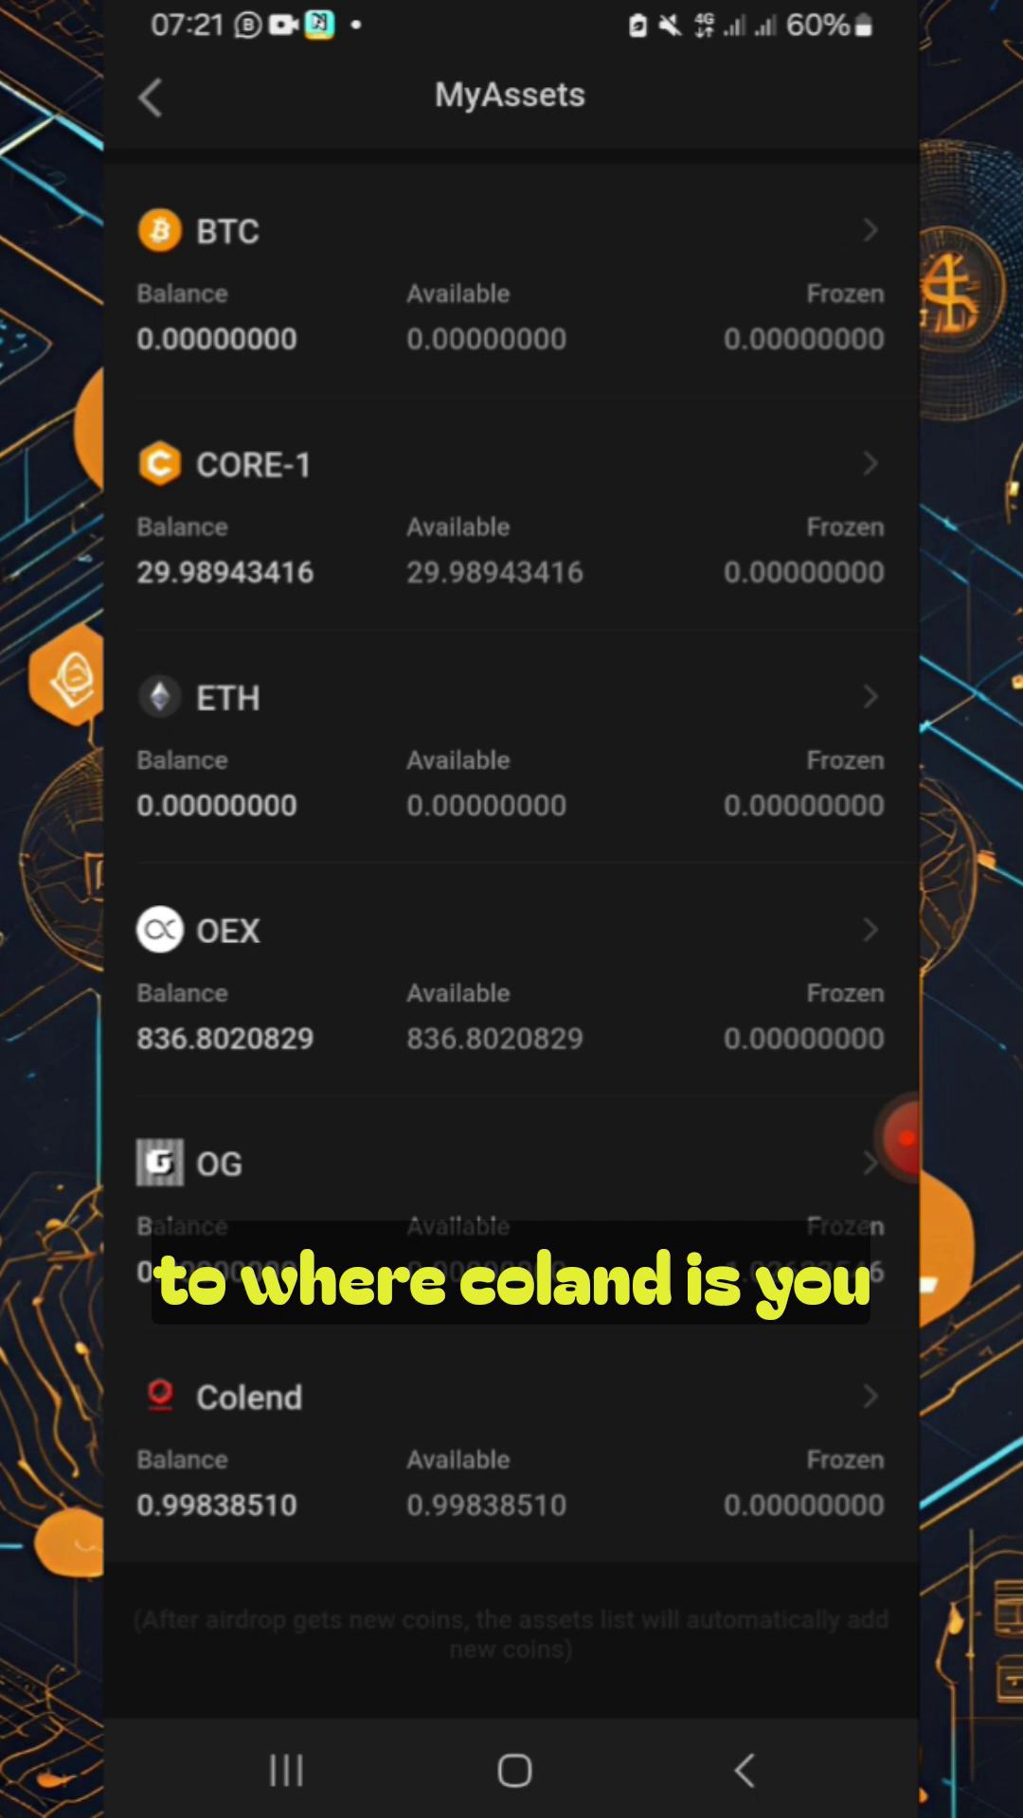
click(512, 1420)
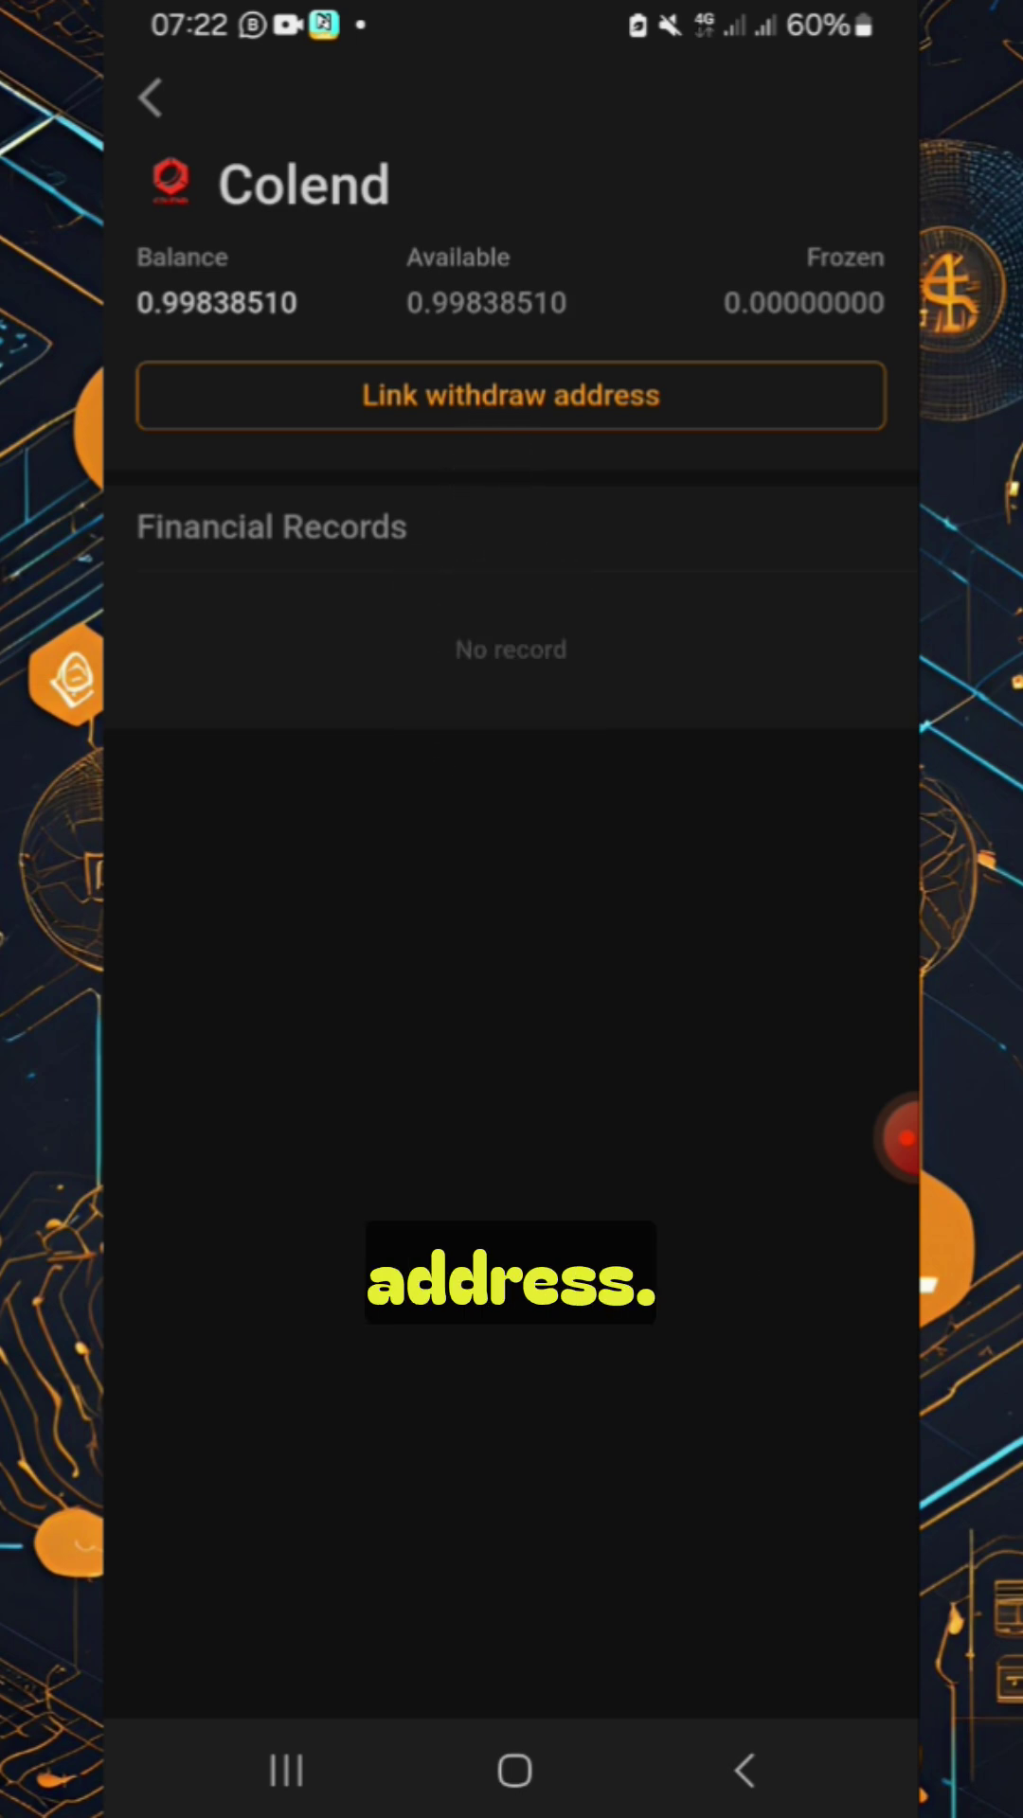
Bring up the Colend Link withdraw address form, then return to the home screen app pages
click(510, 395)
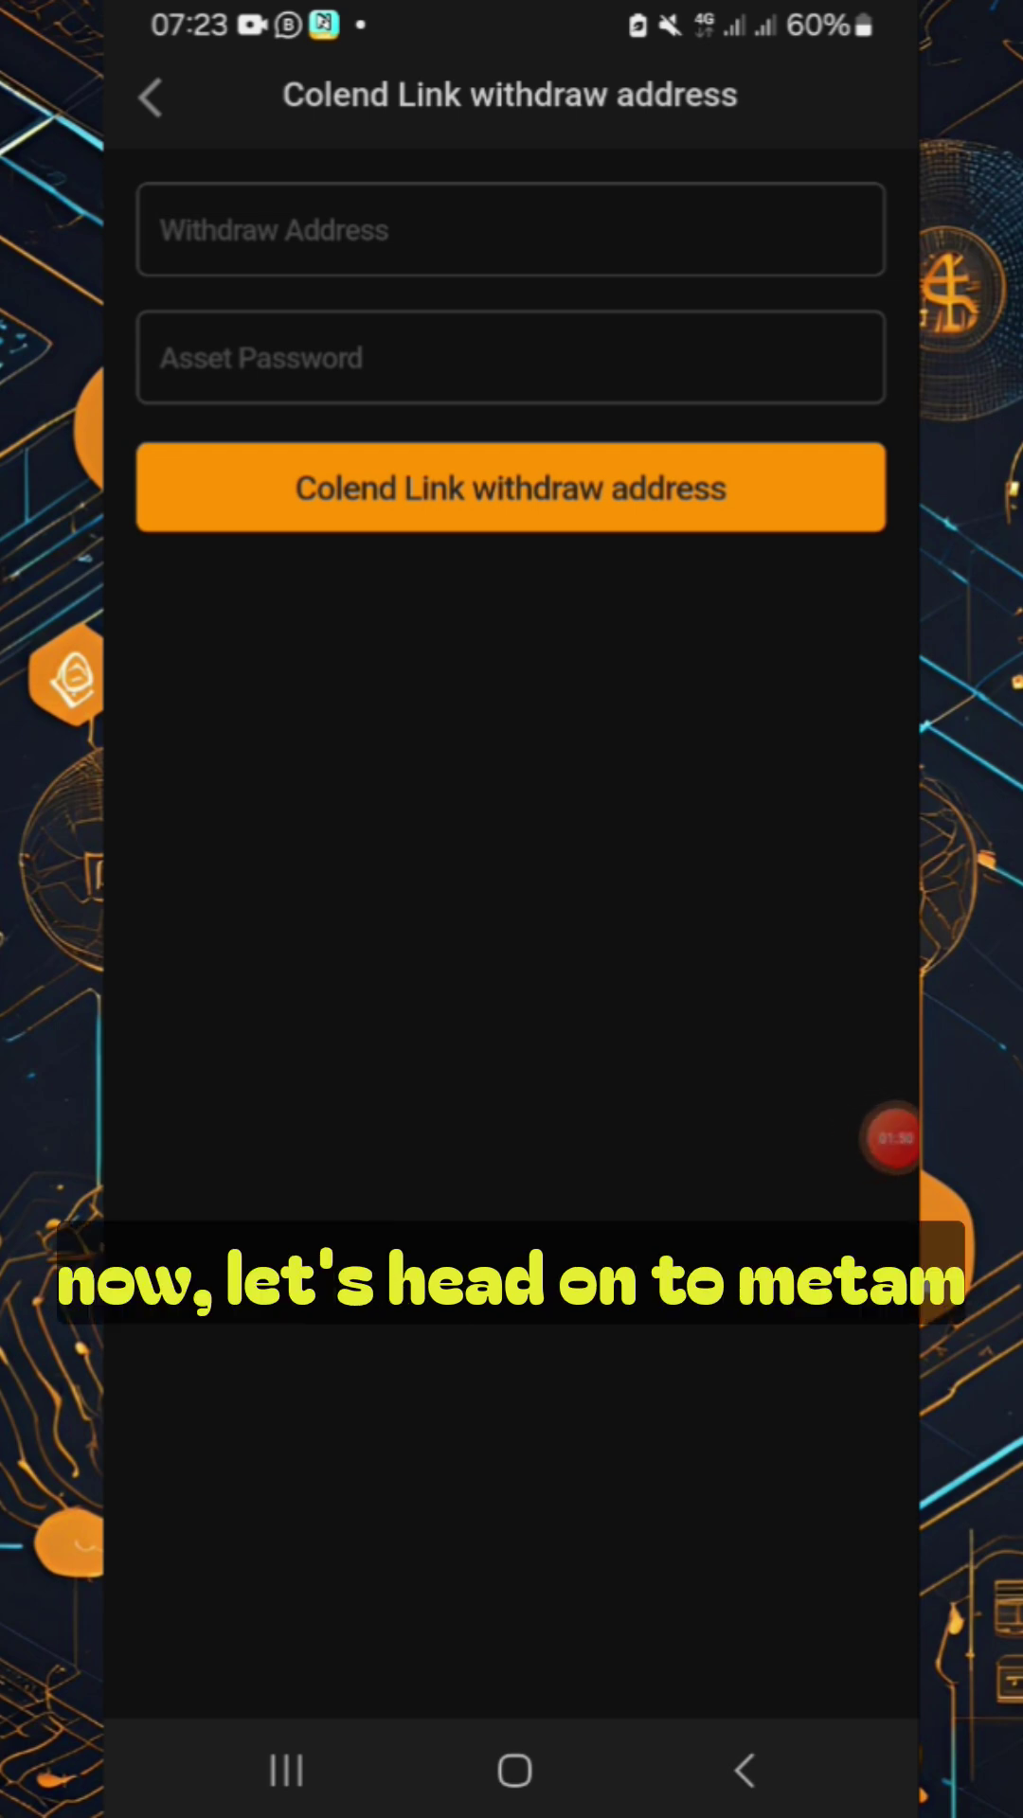
click(514, 1769)
drag(512, 1420, 512, 663)
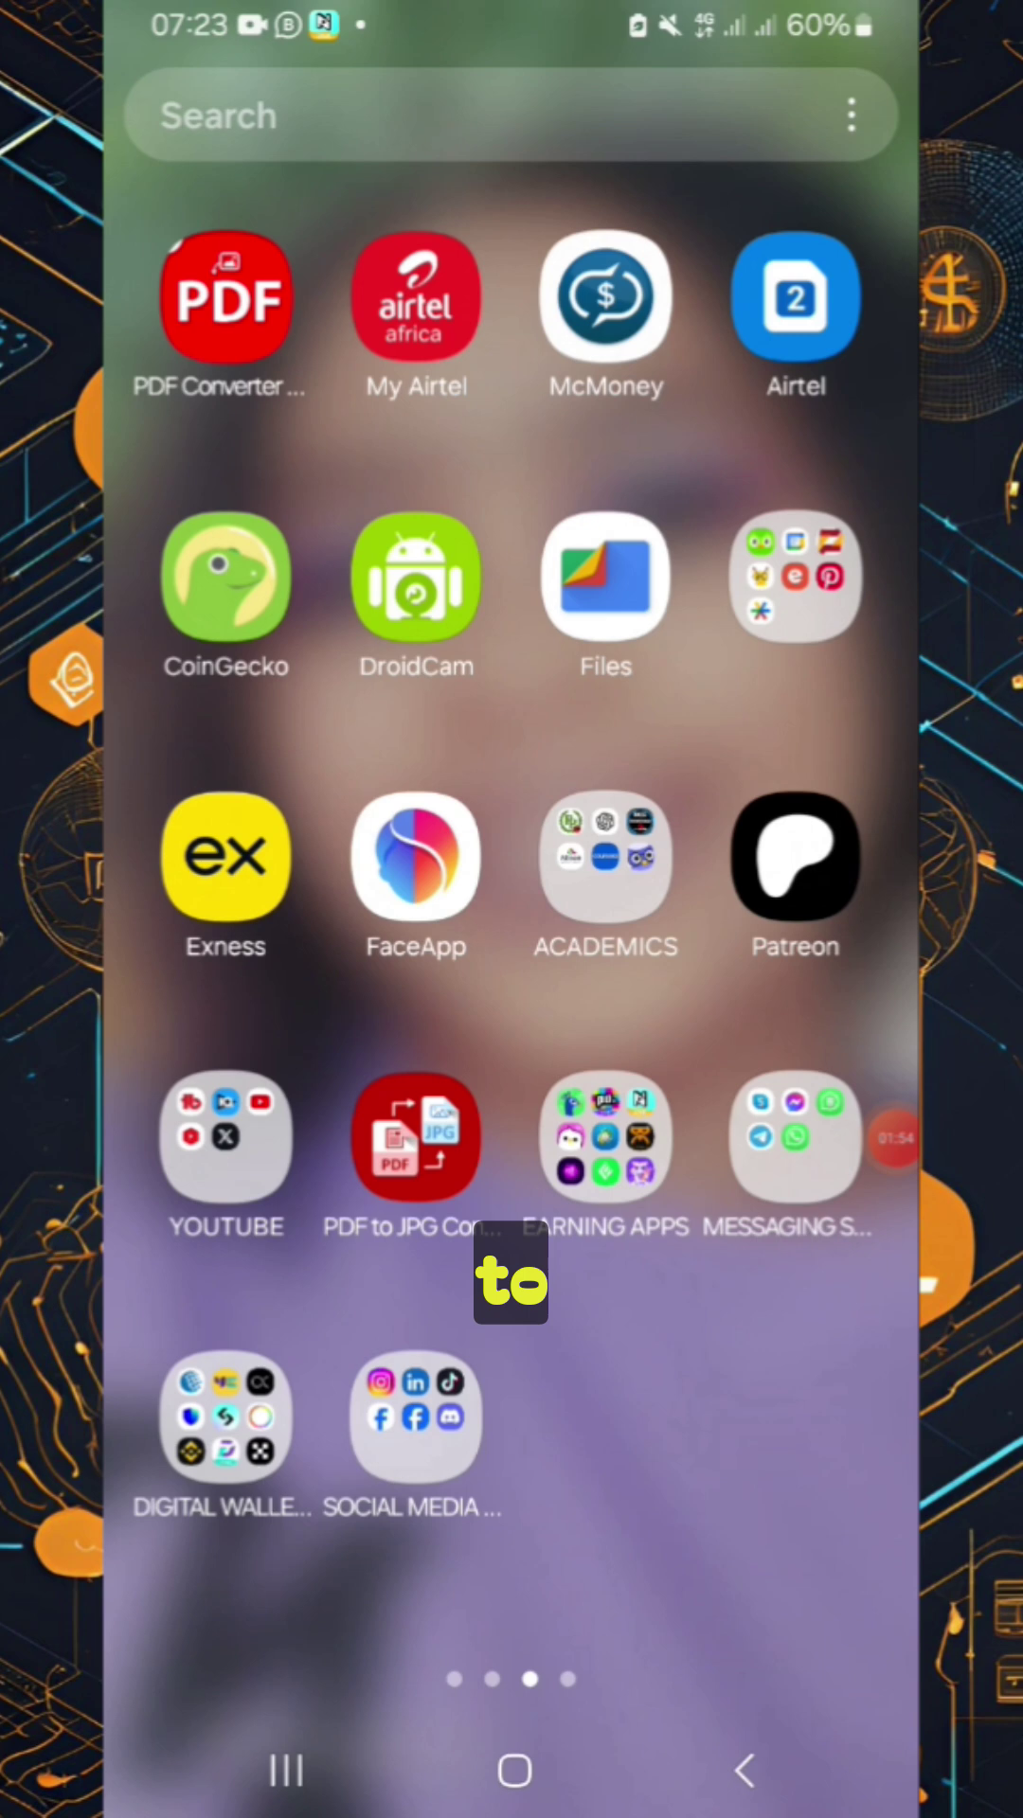
Launch MetaMask from the DIGITAL WALLETS folder, showing Account 1 on Core Mainnet
click(225, 1417)
click(701, 1417)
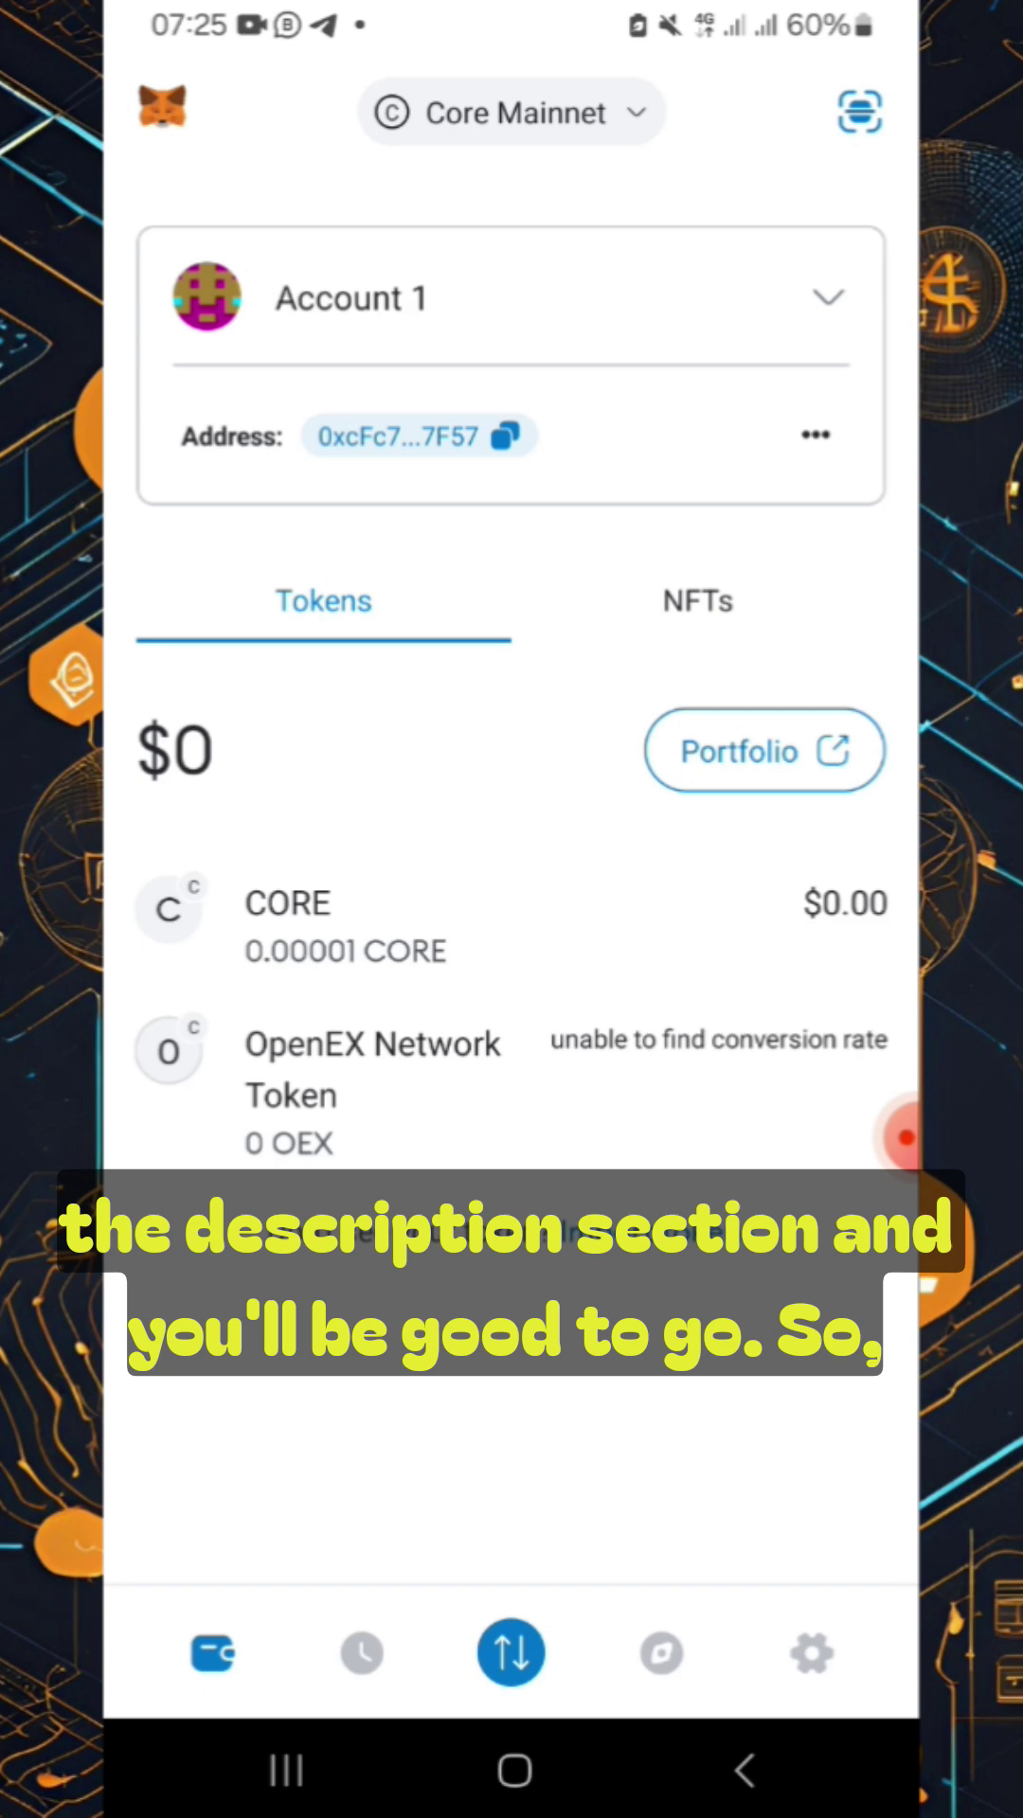
View MetaMask's CORE token details, then bring up the recent apps overview
click(346, 923)
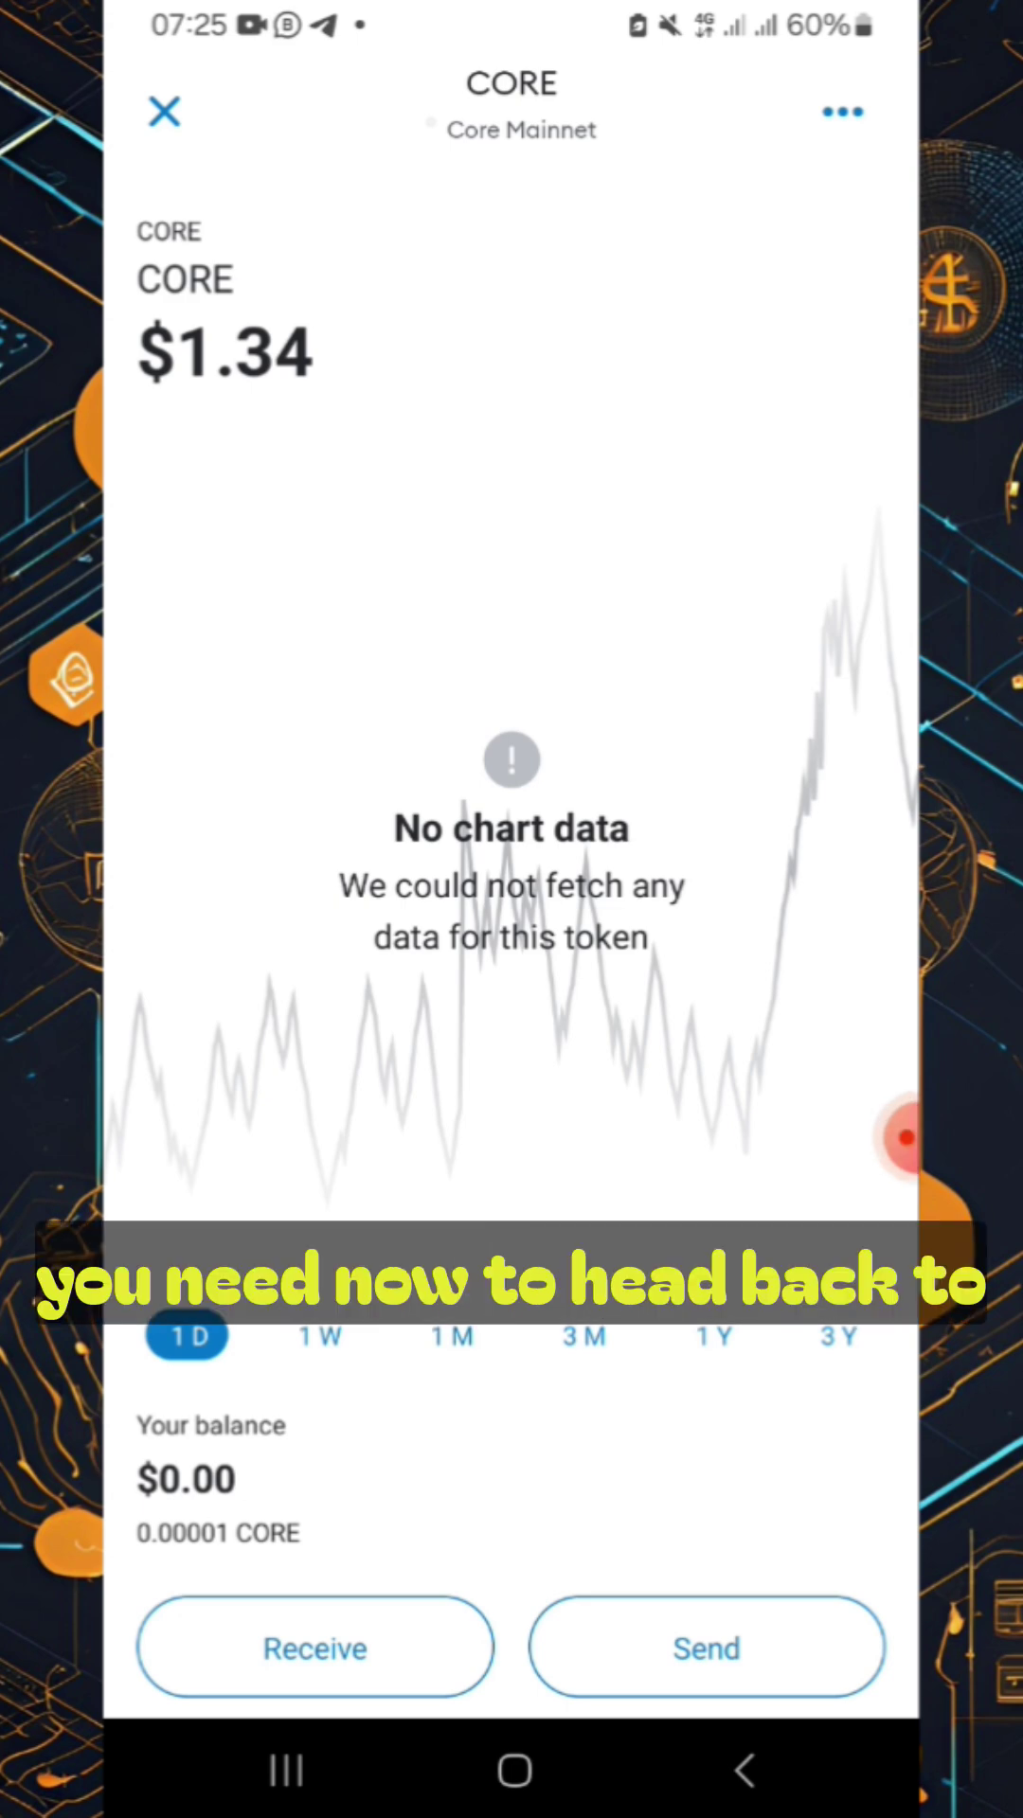
click(285, 1770)
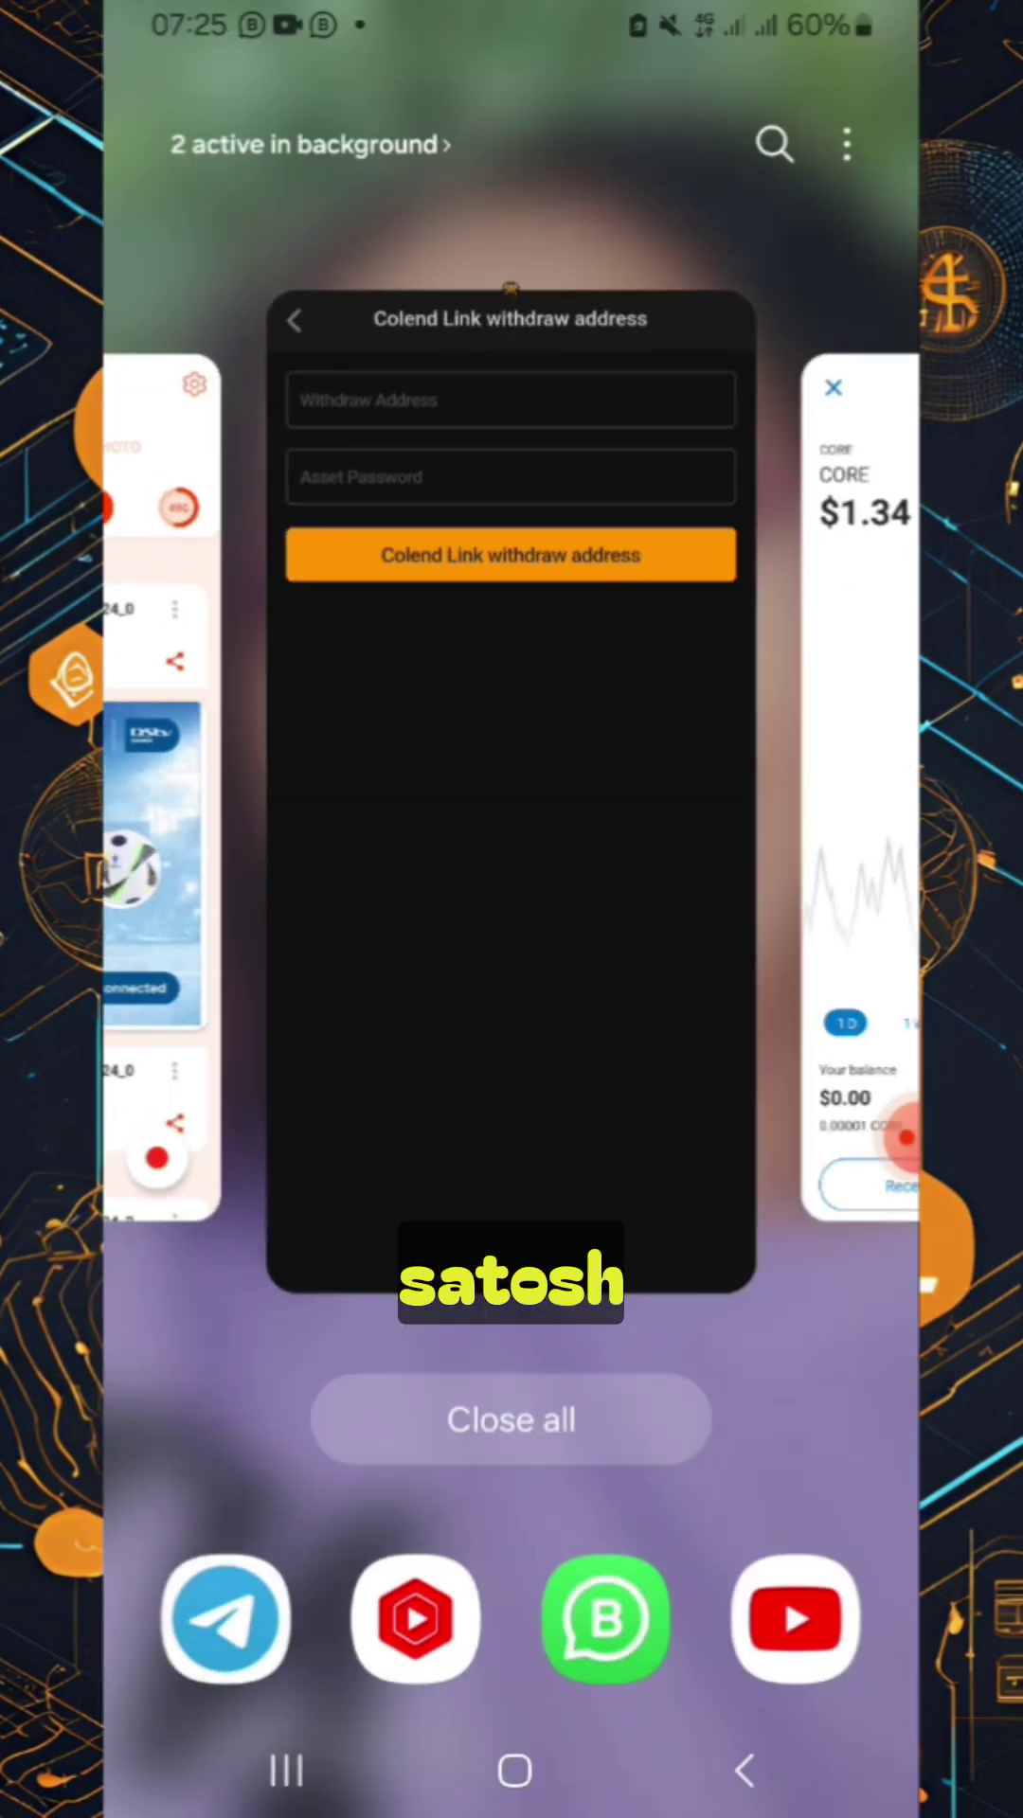
click(511, 852)
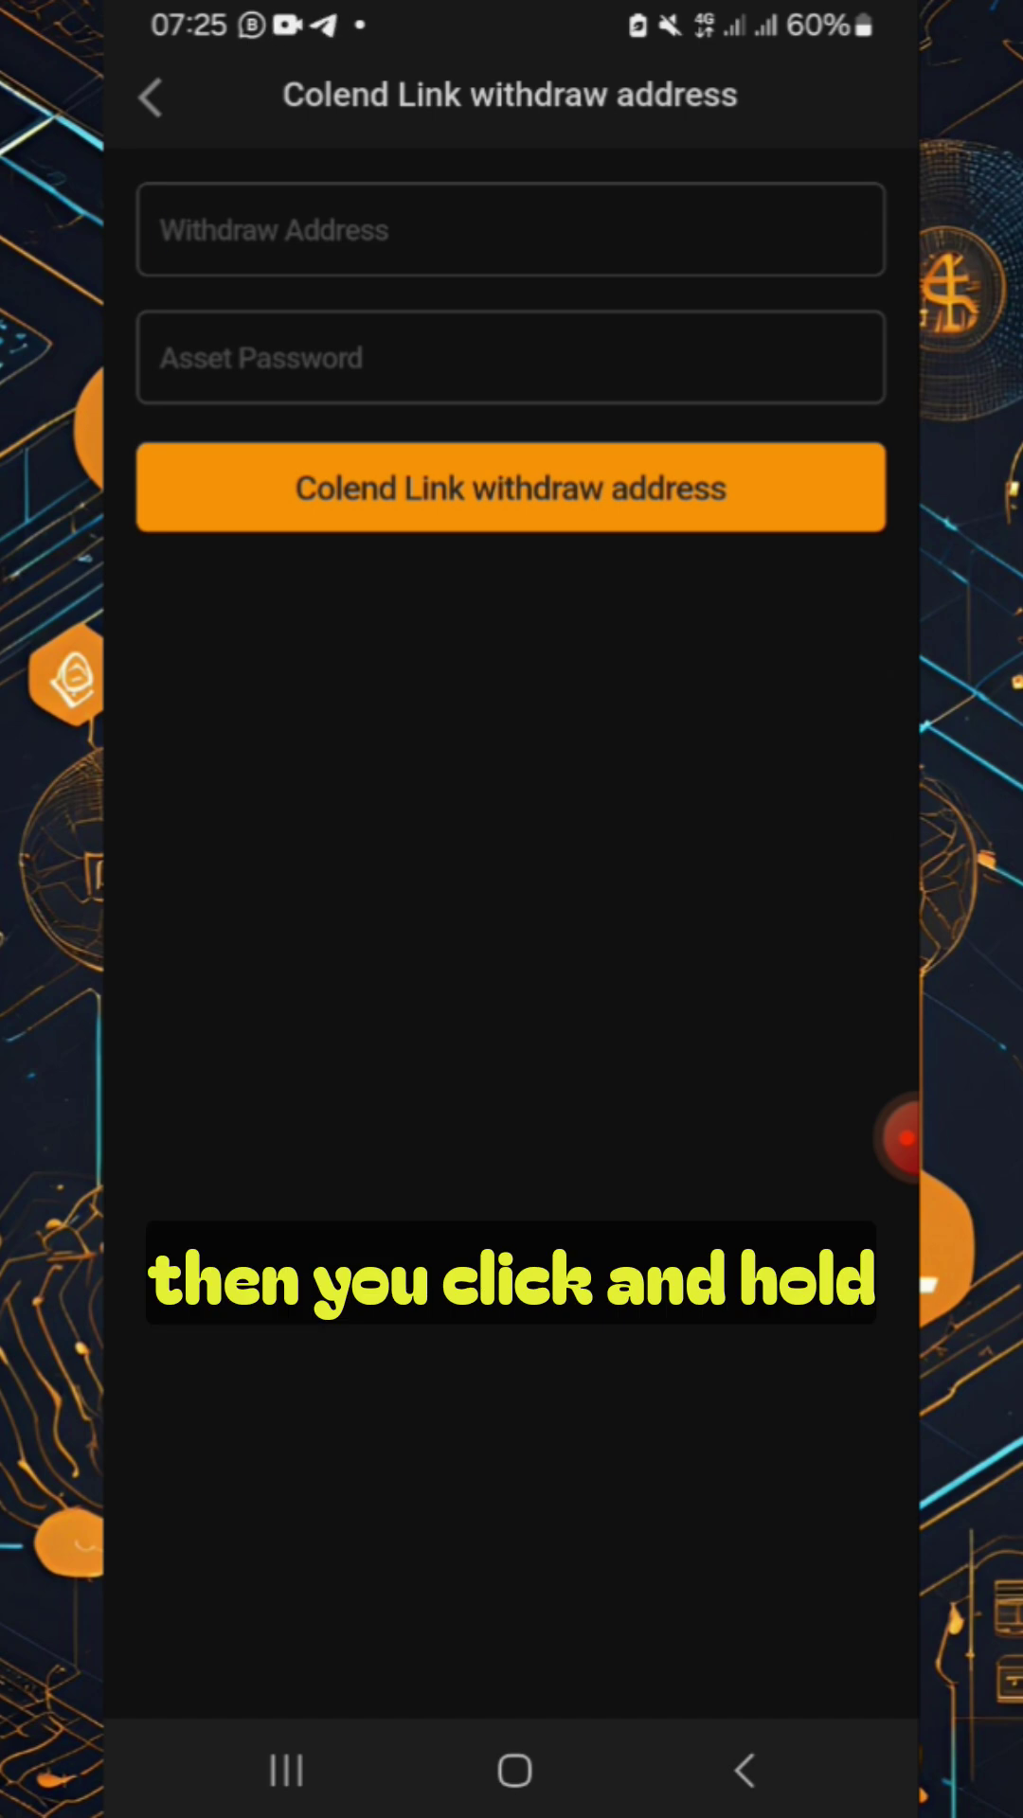
click(391, 230)
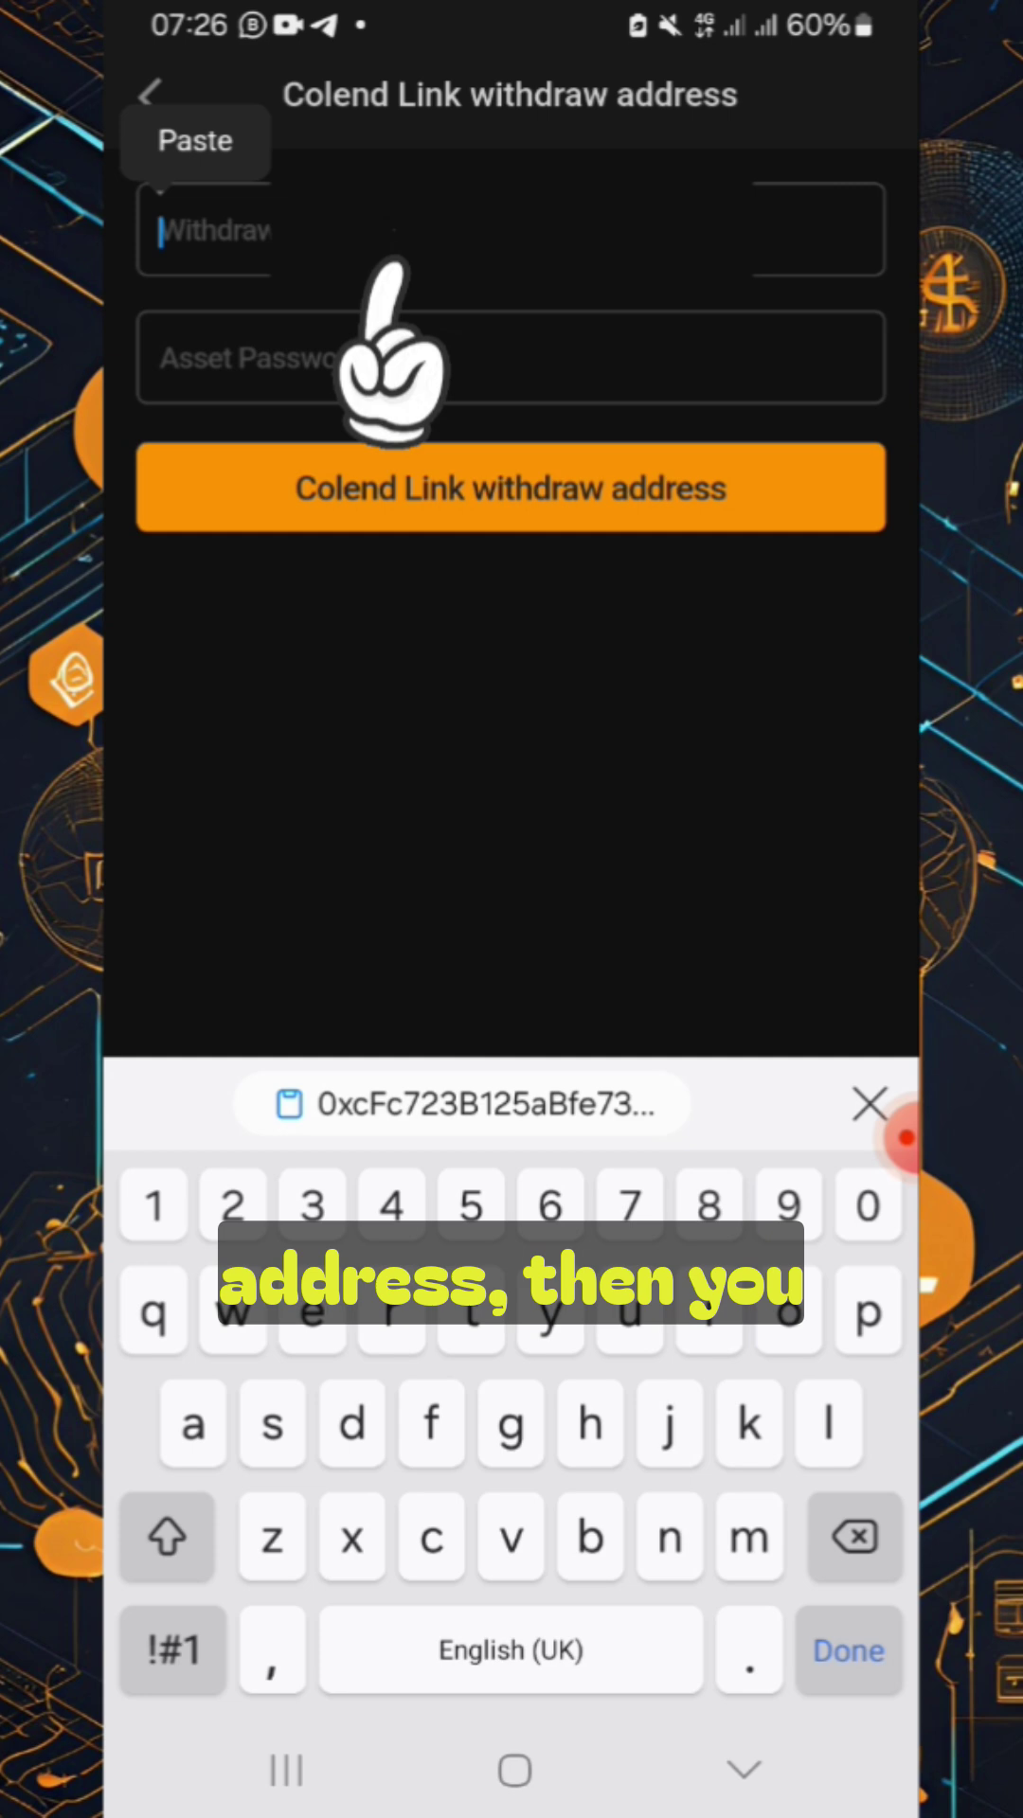
click(195, 140)
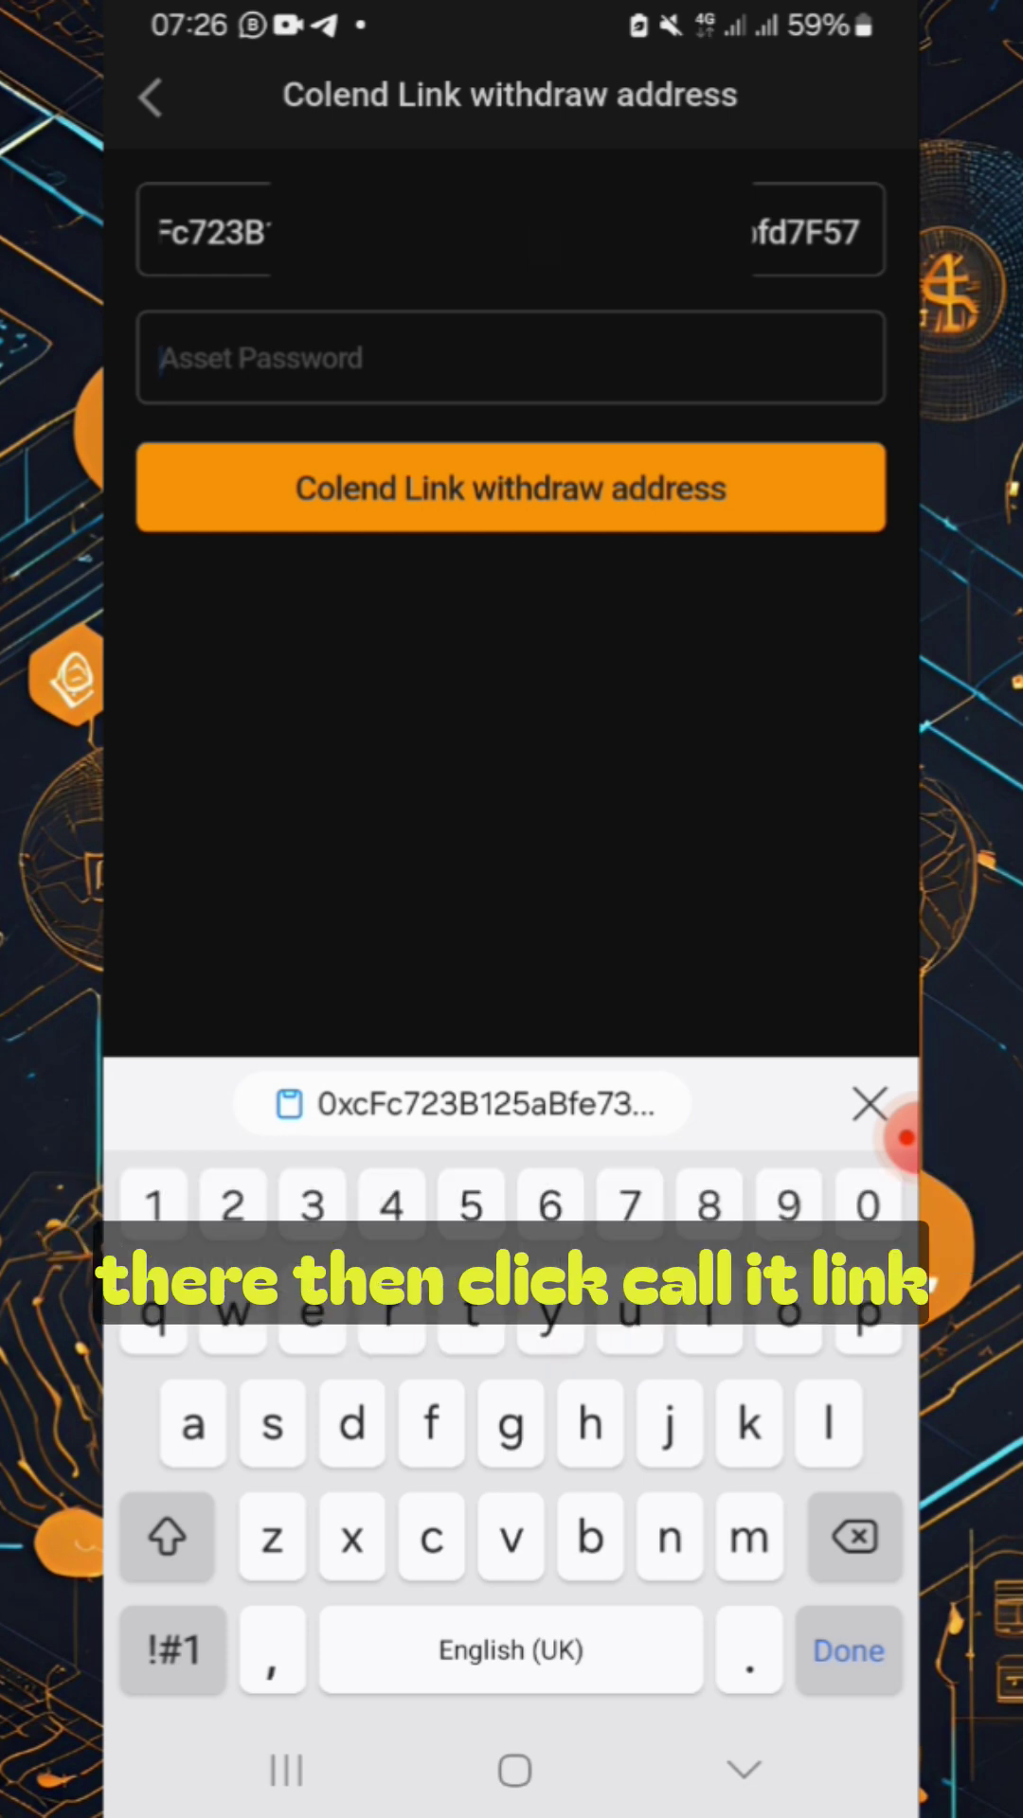
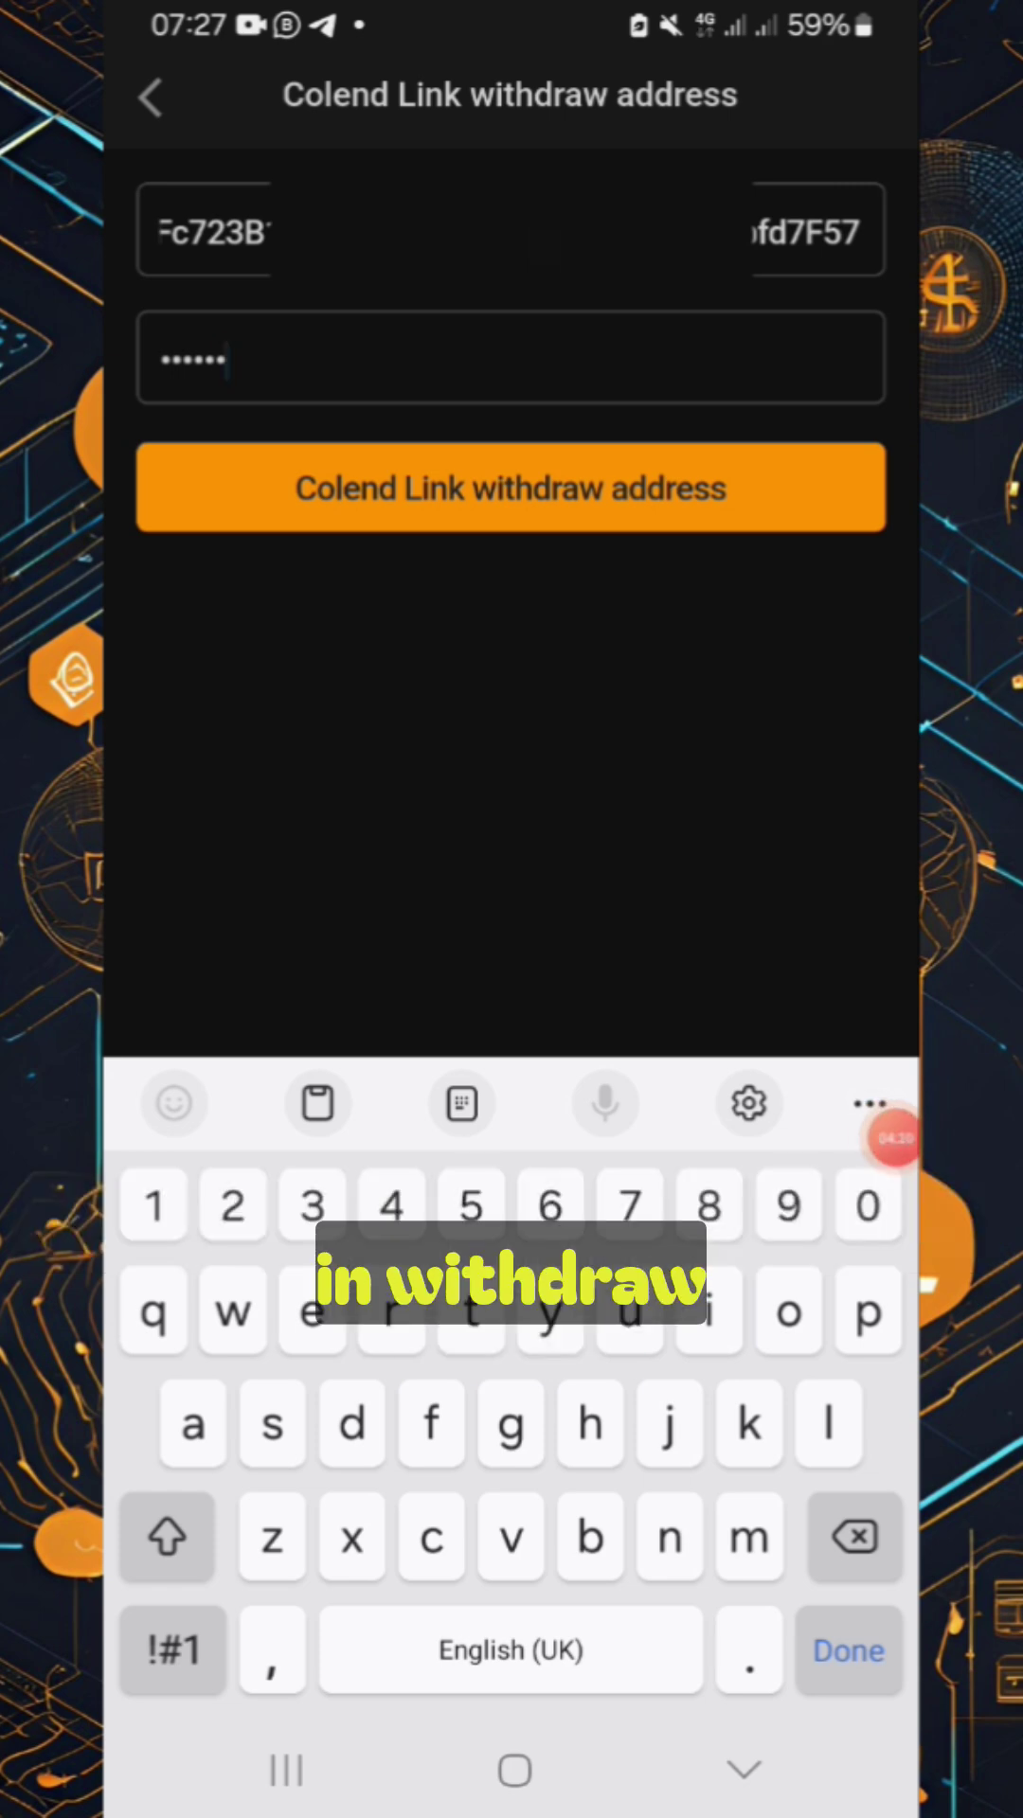
Submit and confirm the Colend withdraw-address link, triggering email verification
click(511, 487)
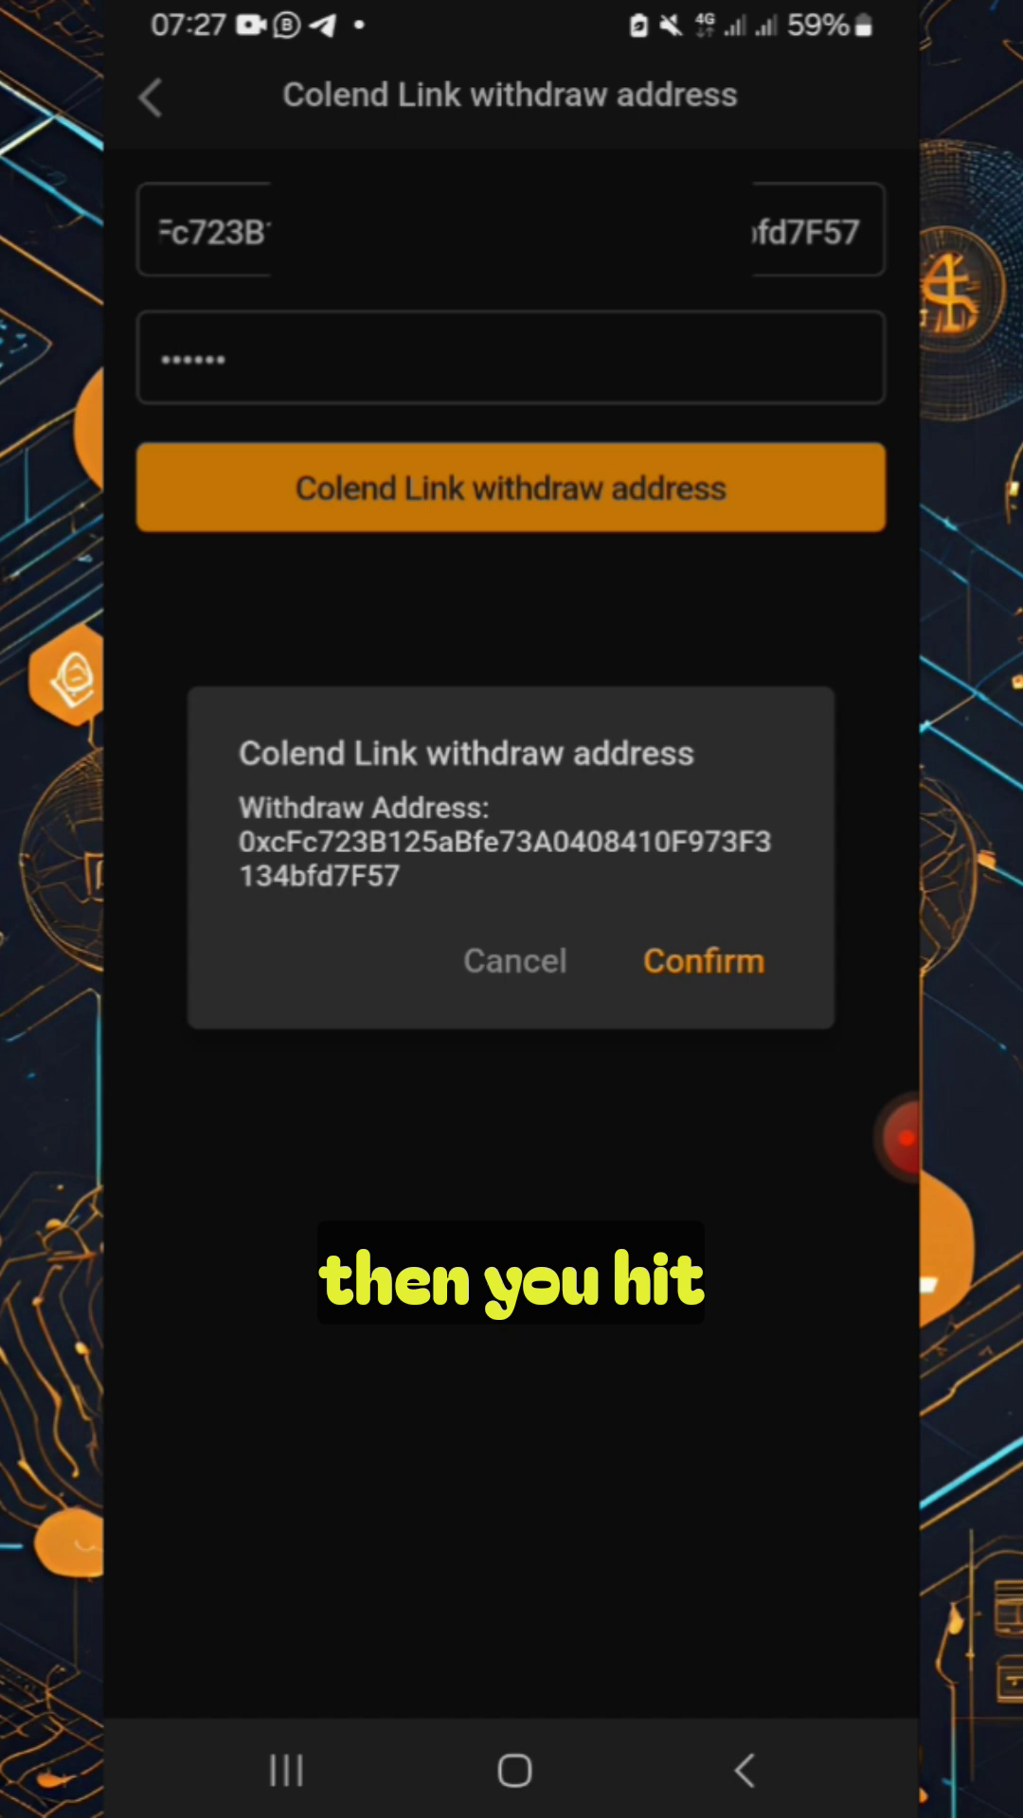
click(703, 961)
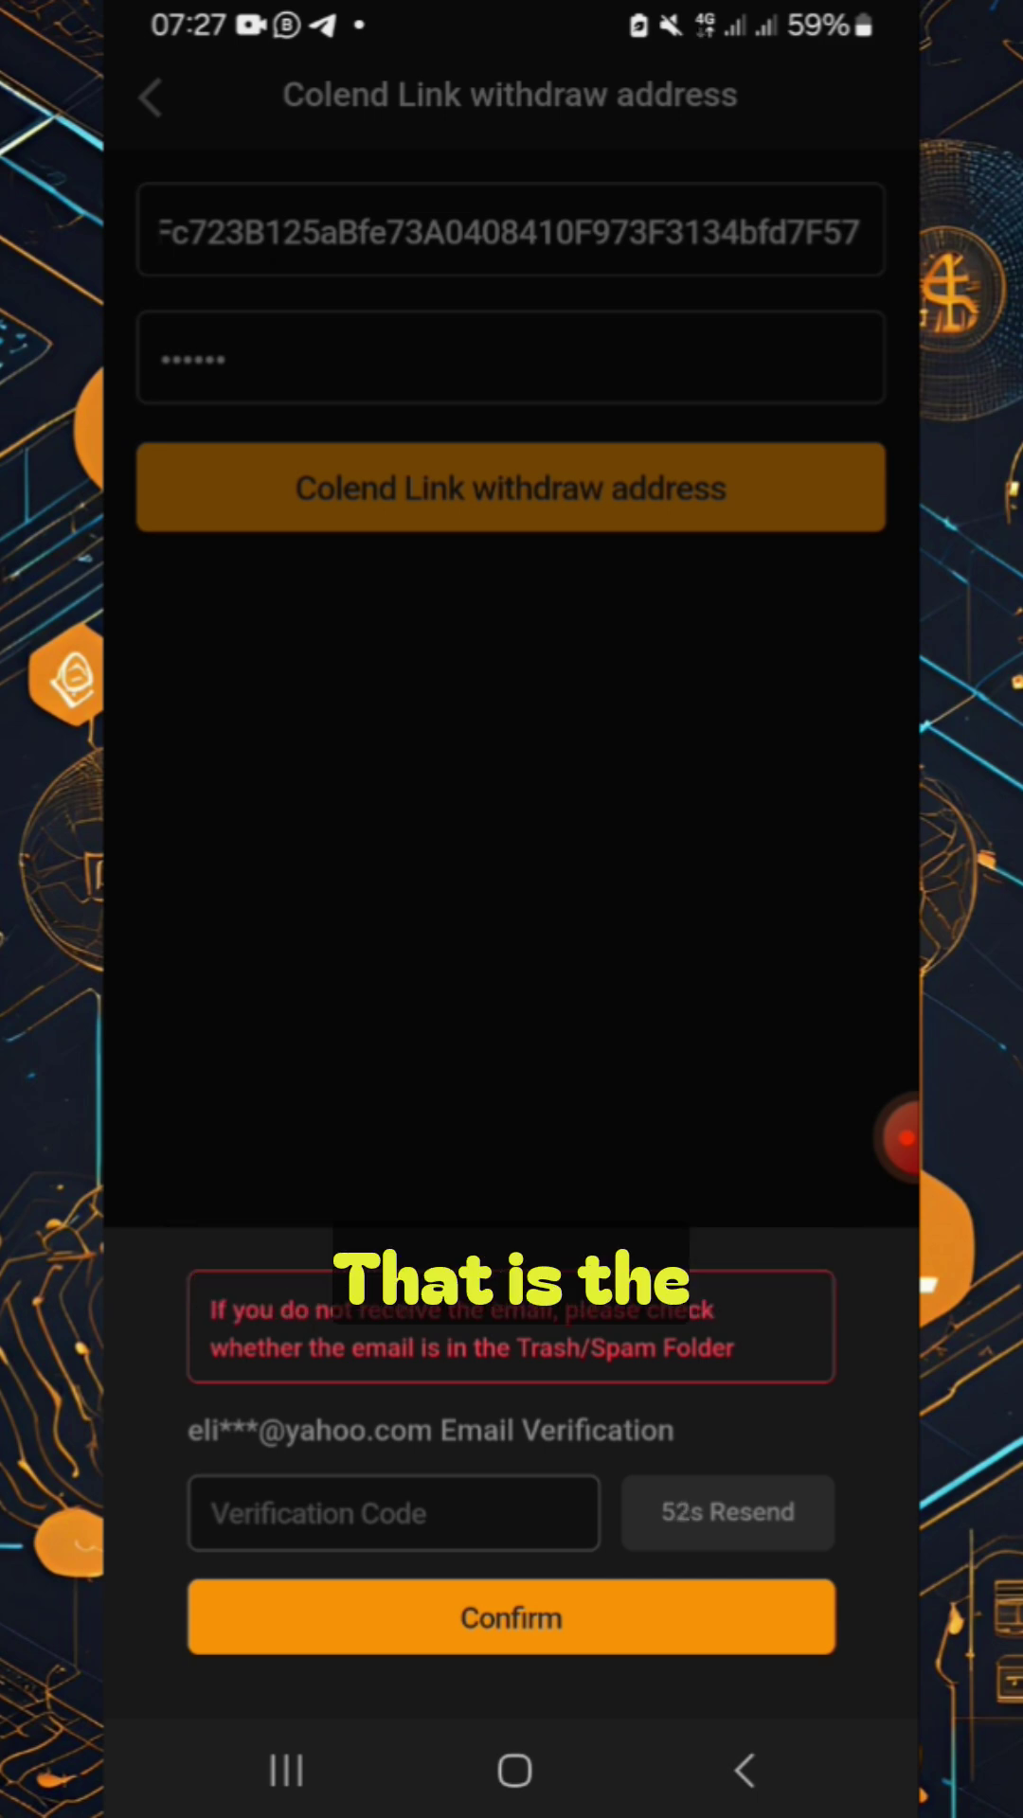
click(286, 1771)
click(514, 1770)
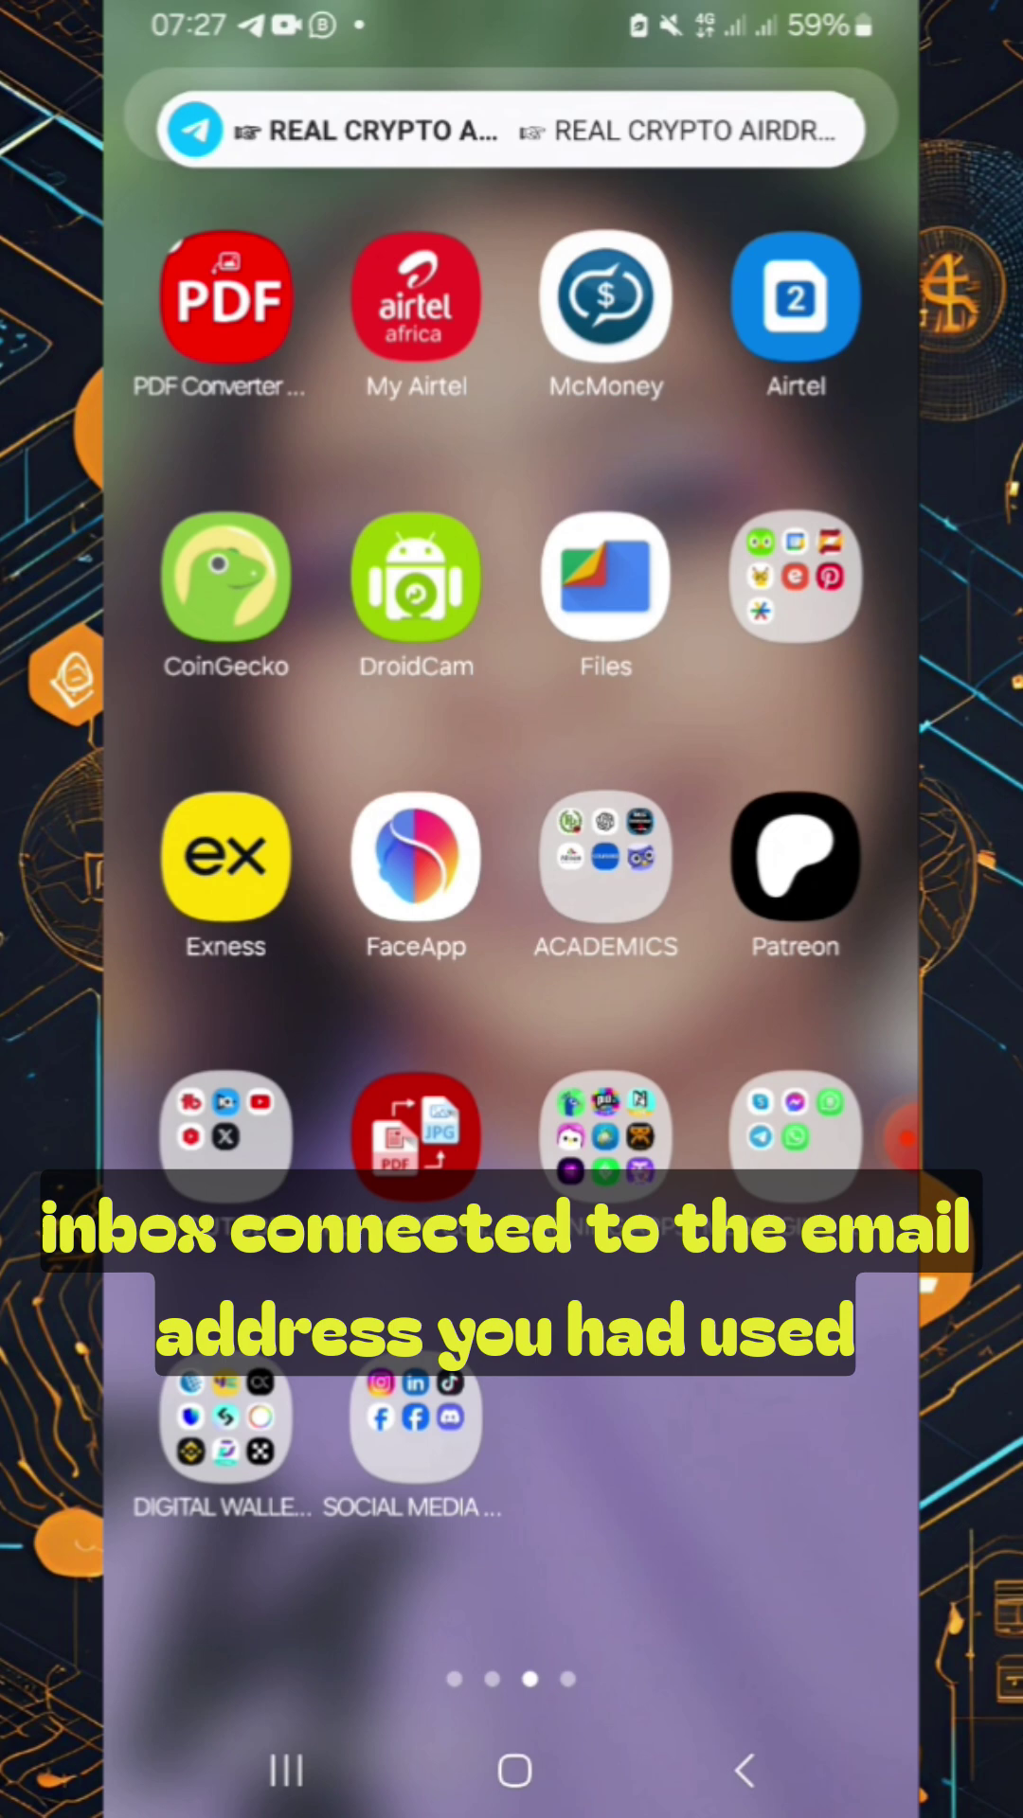
drag(284, 946, 758, 947)
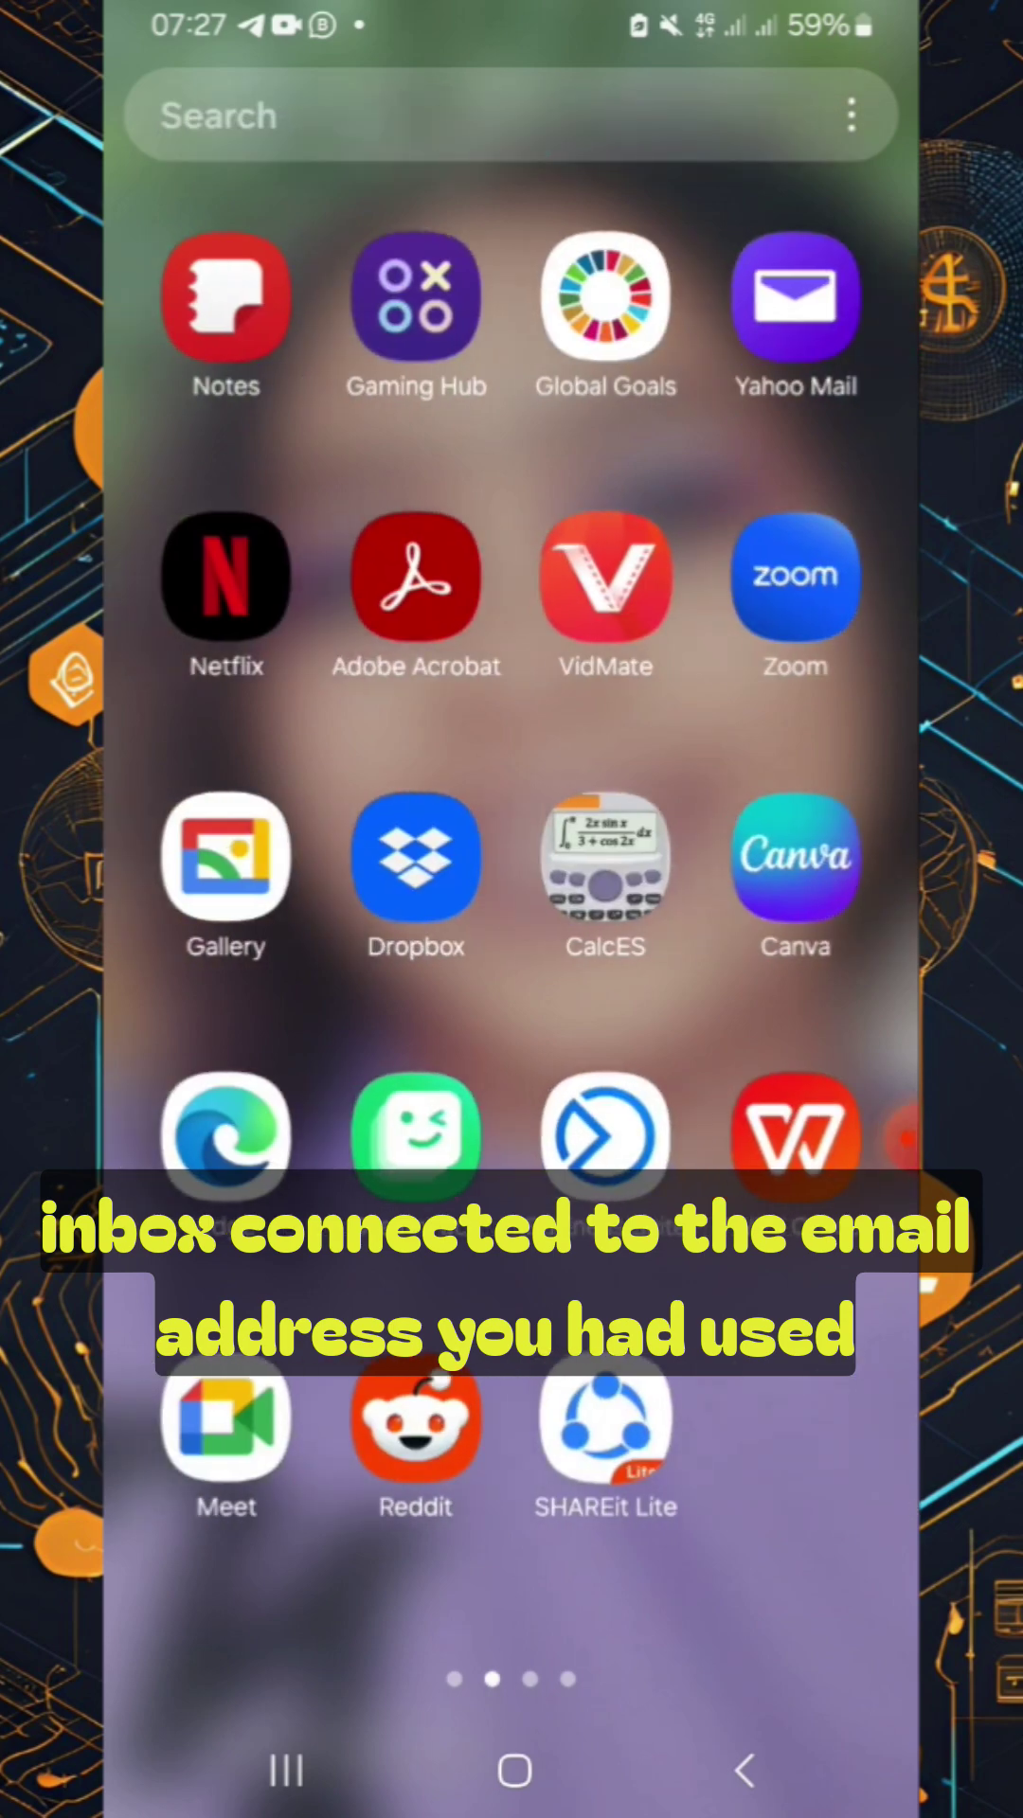
click(795, 296)
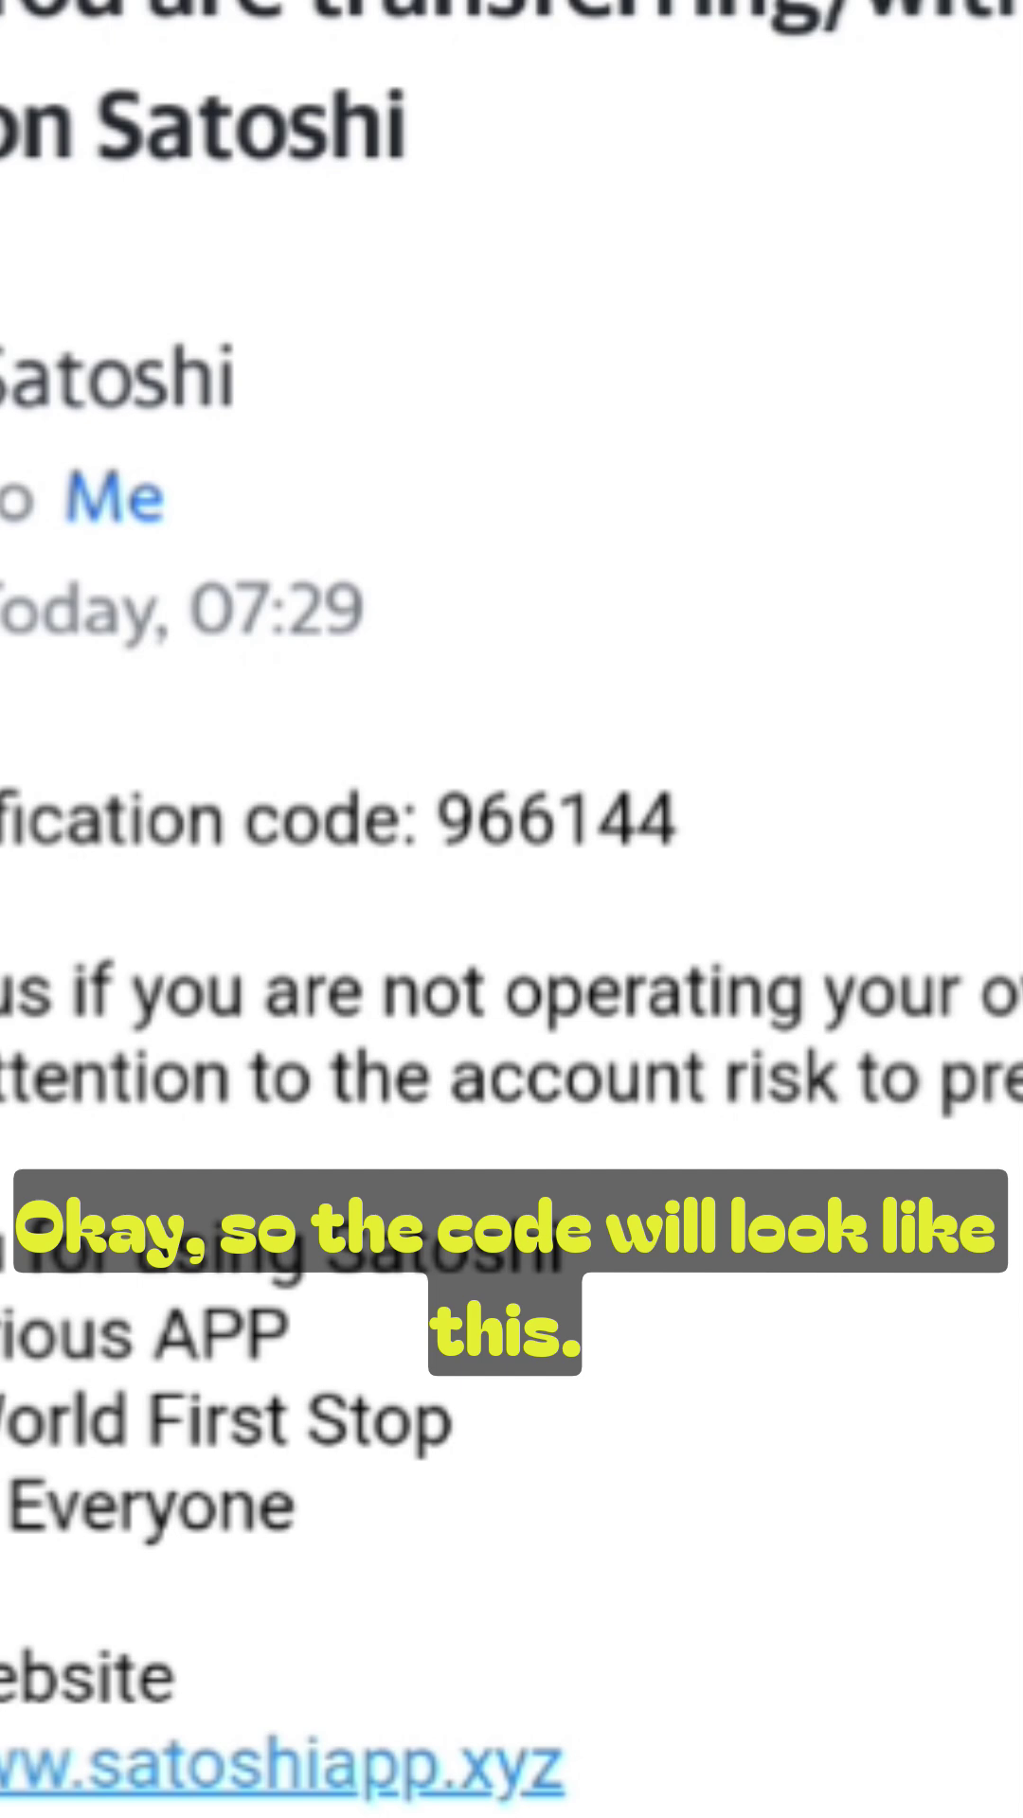
double_click(555, 819)
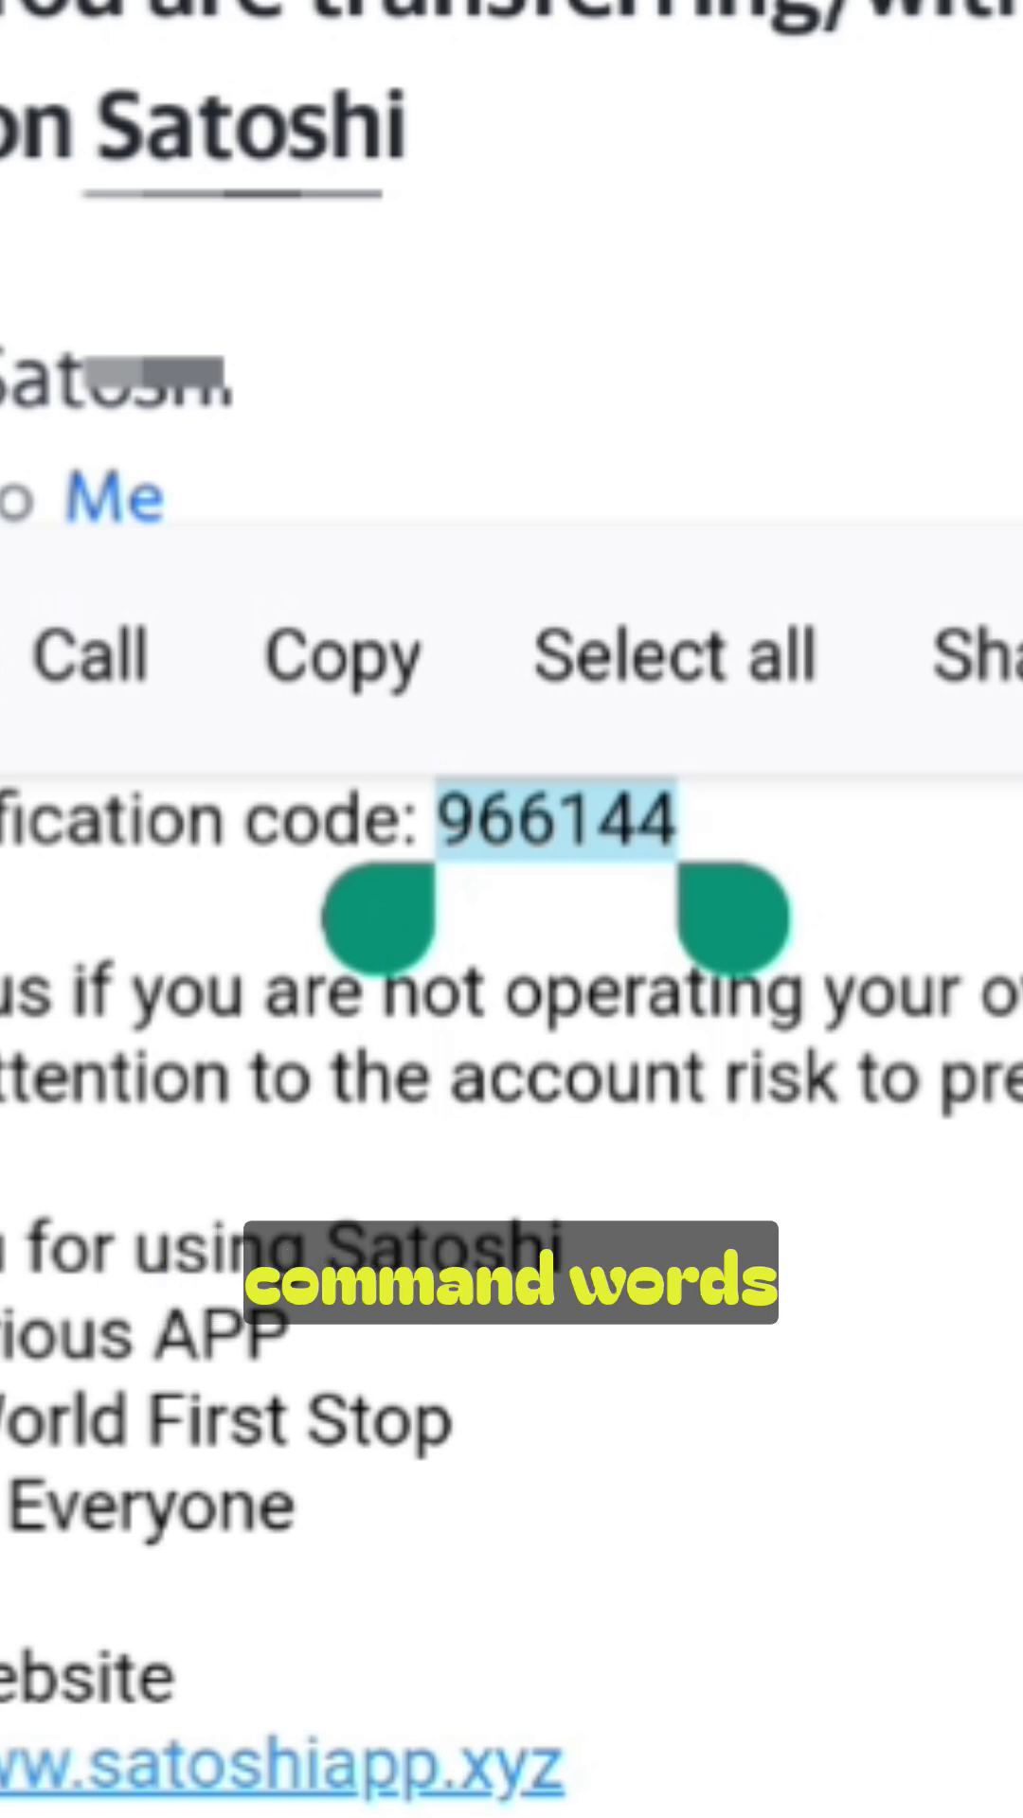
click(341, 656)
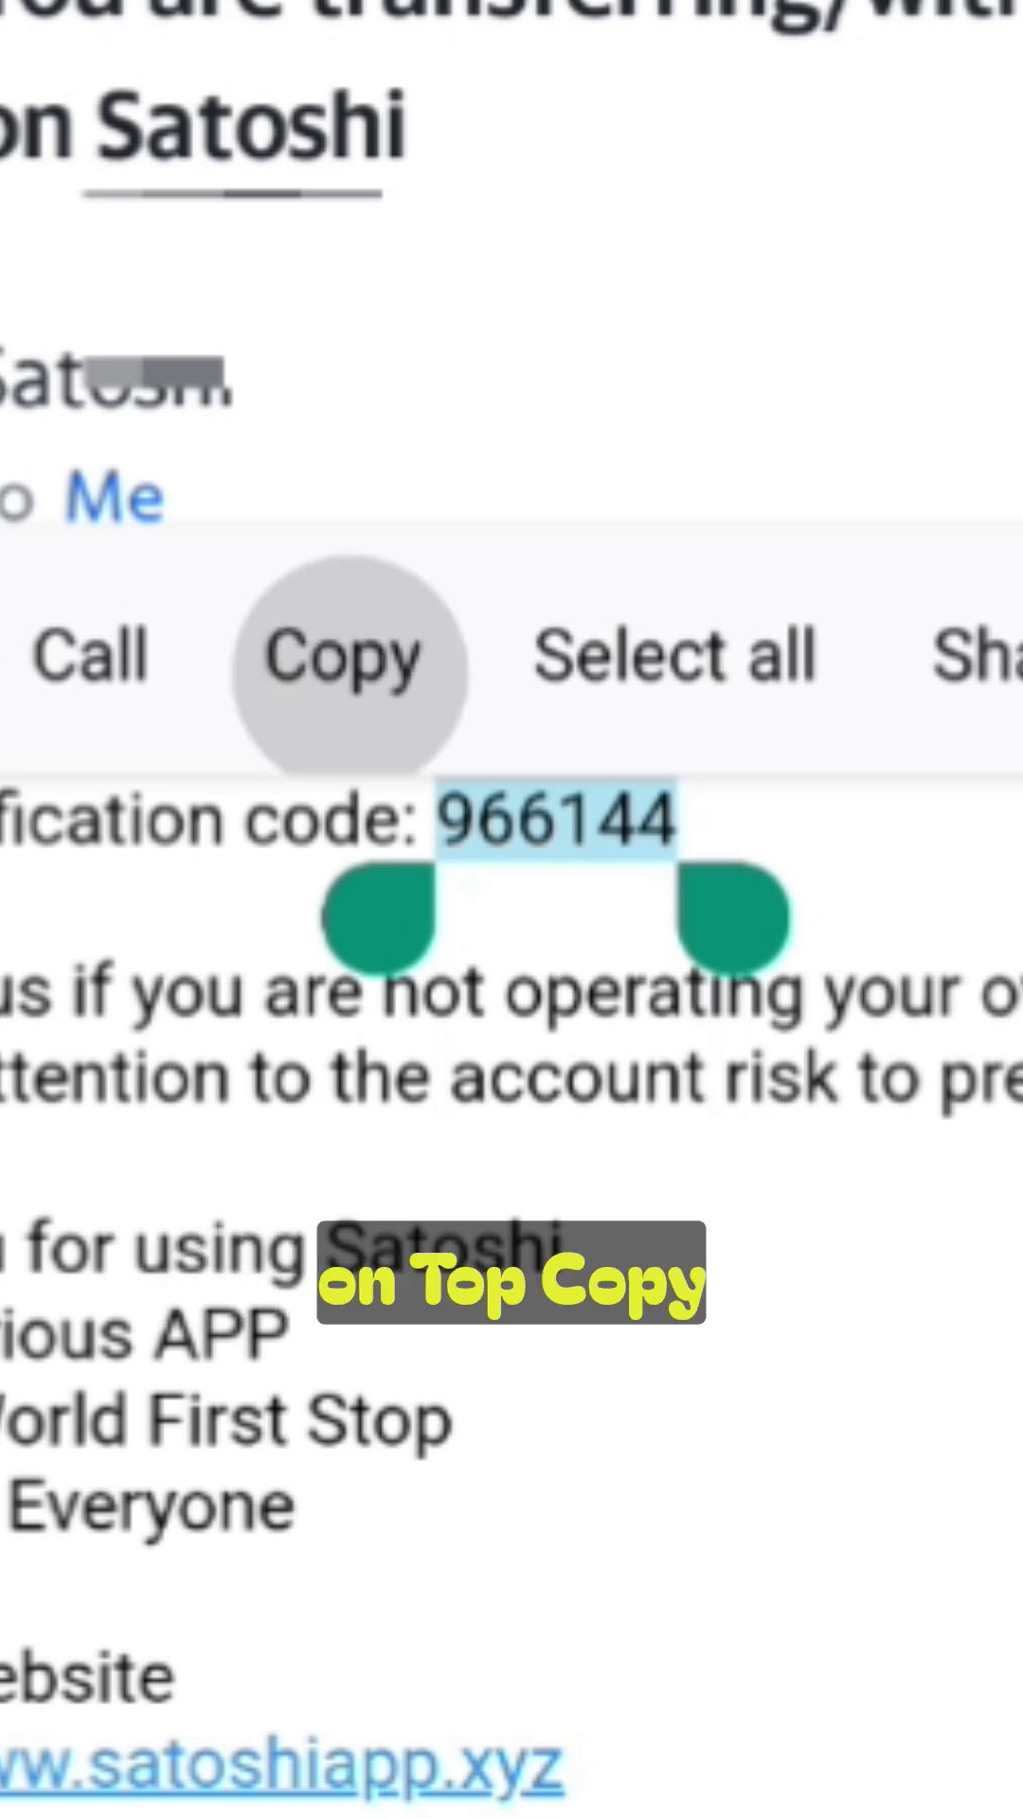
click(285, 1770)
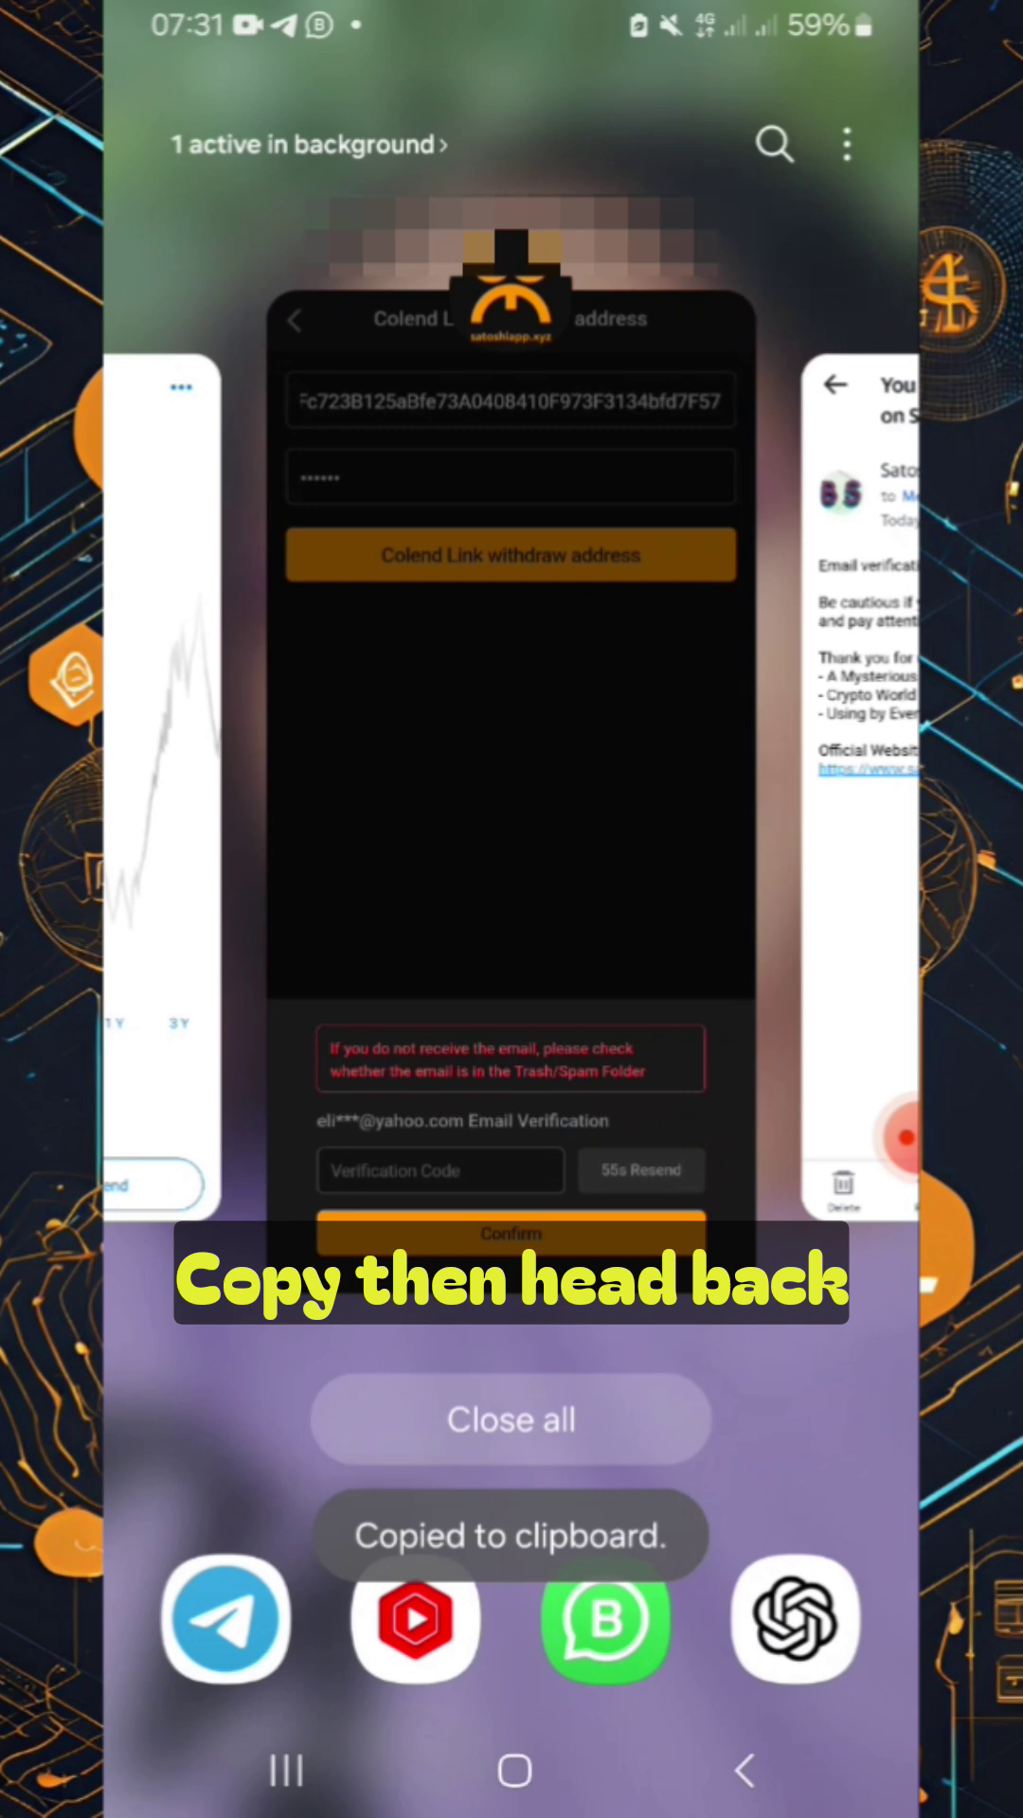
click(511, 814)
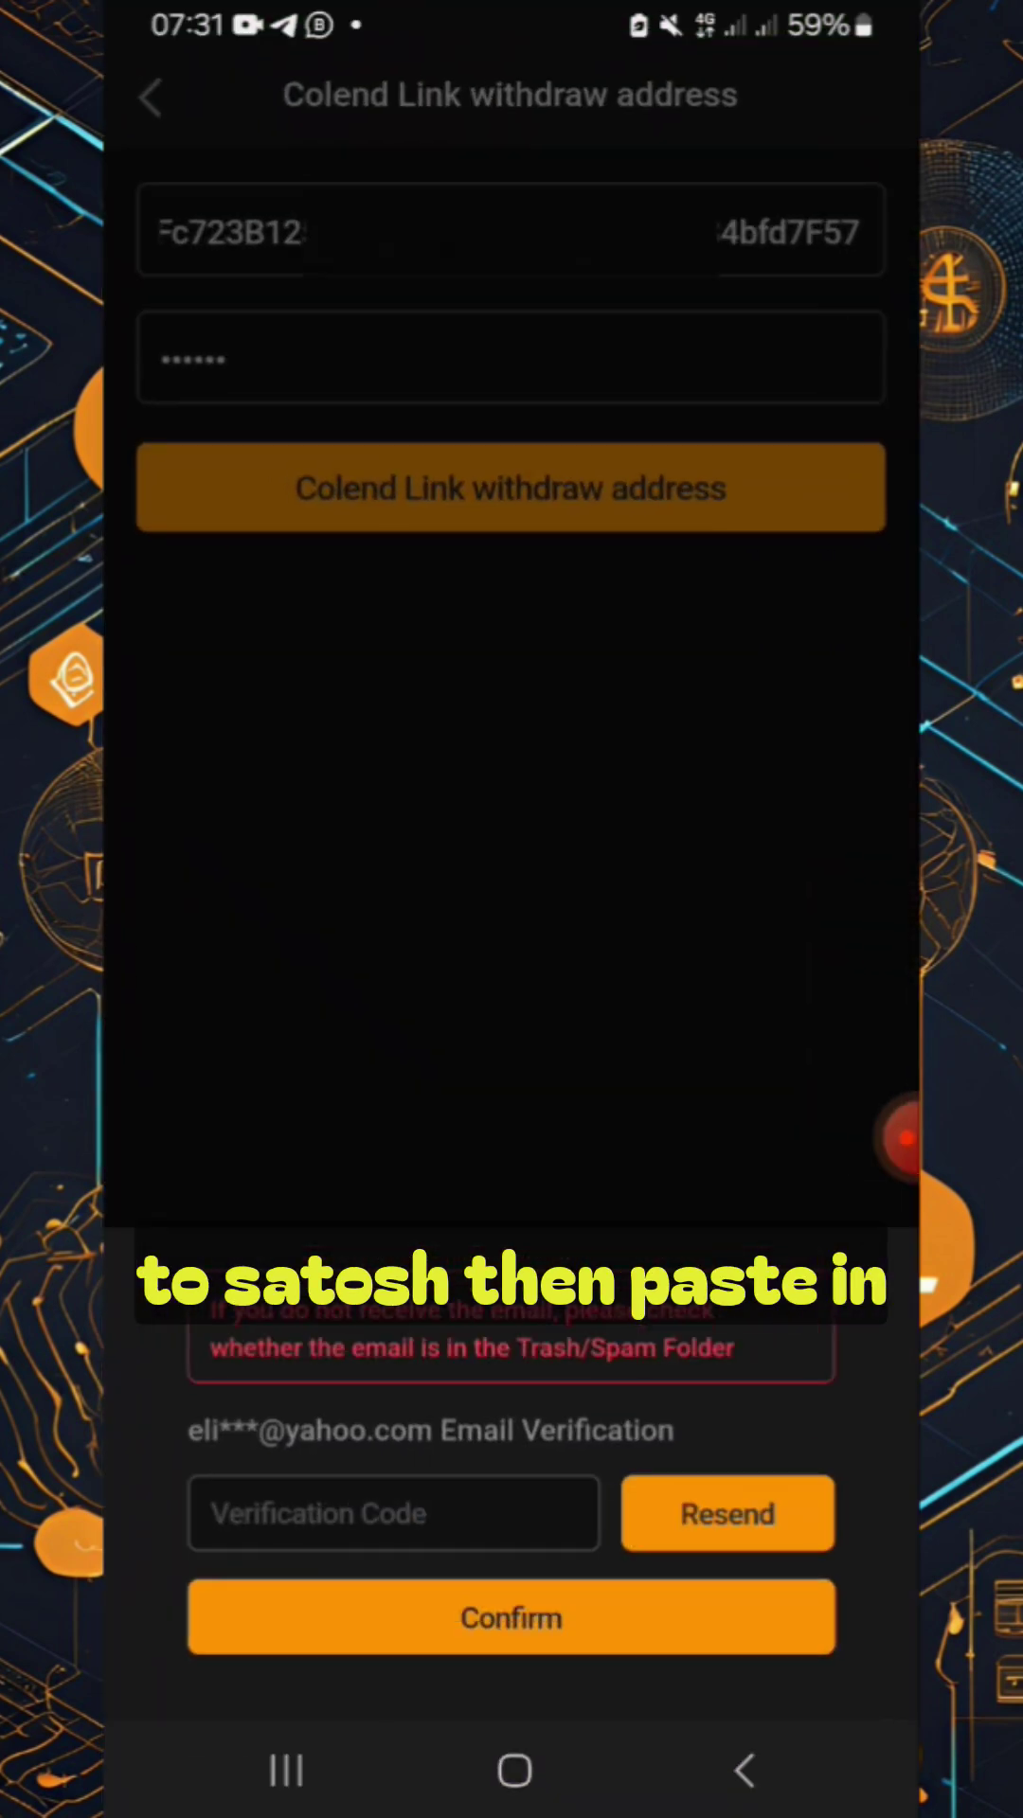
click(213, 1513)
click(225, 1420)
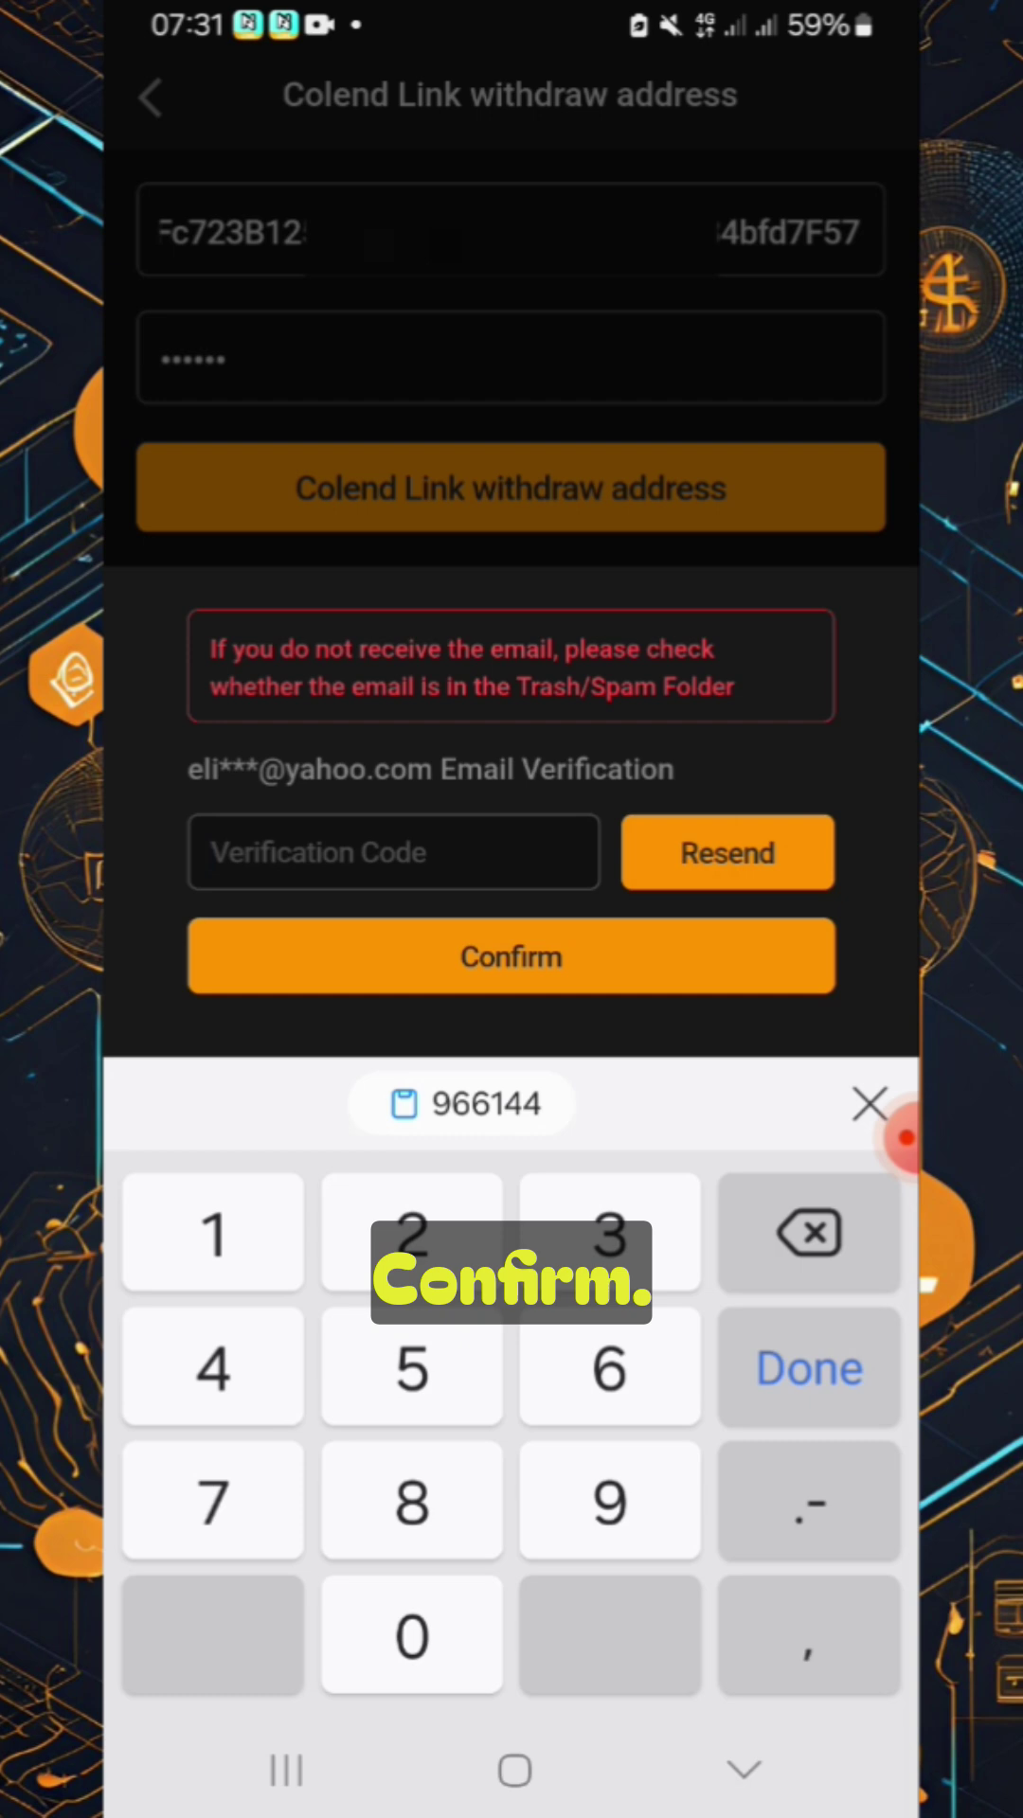
click(511, 956)
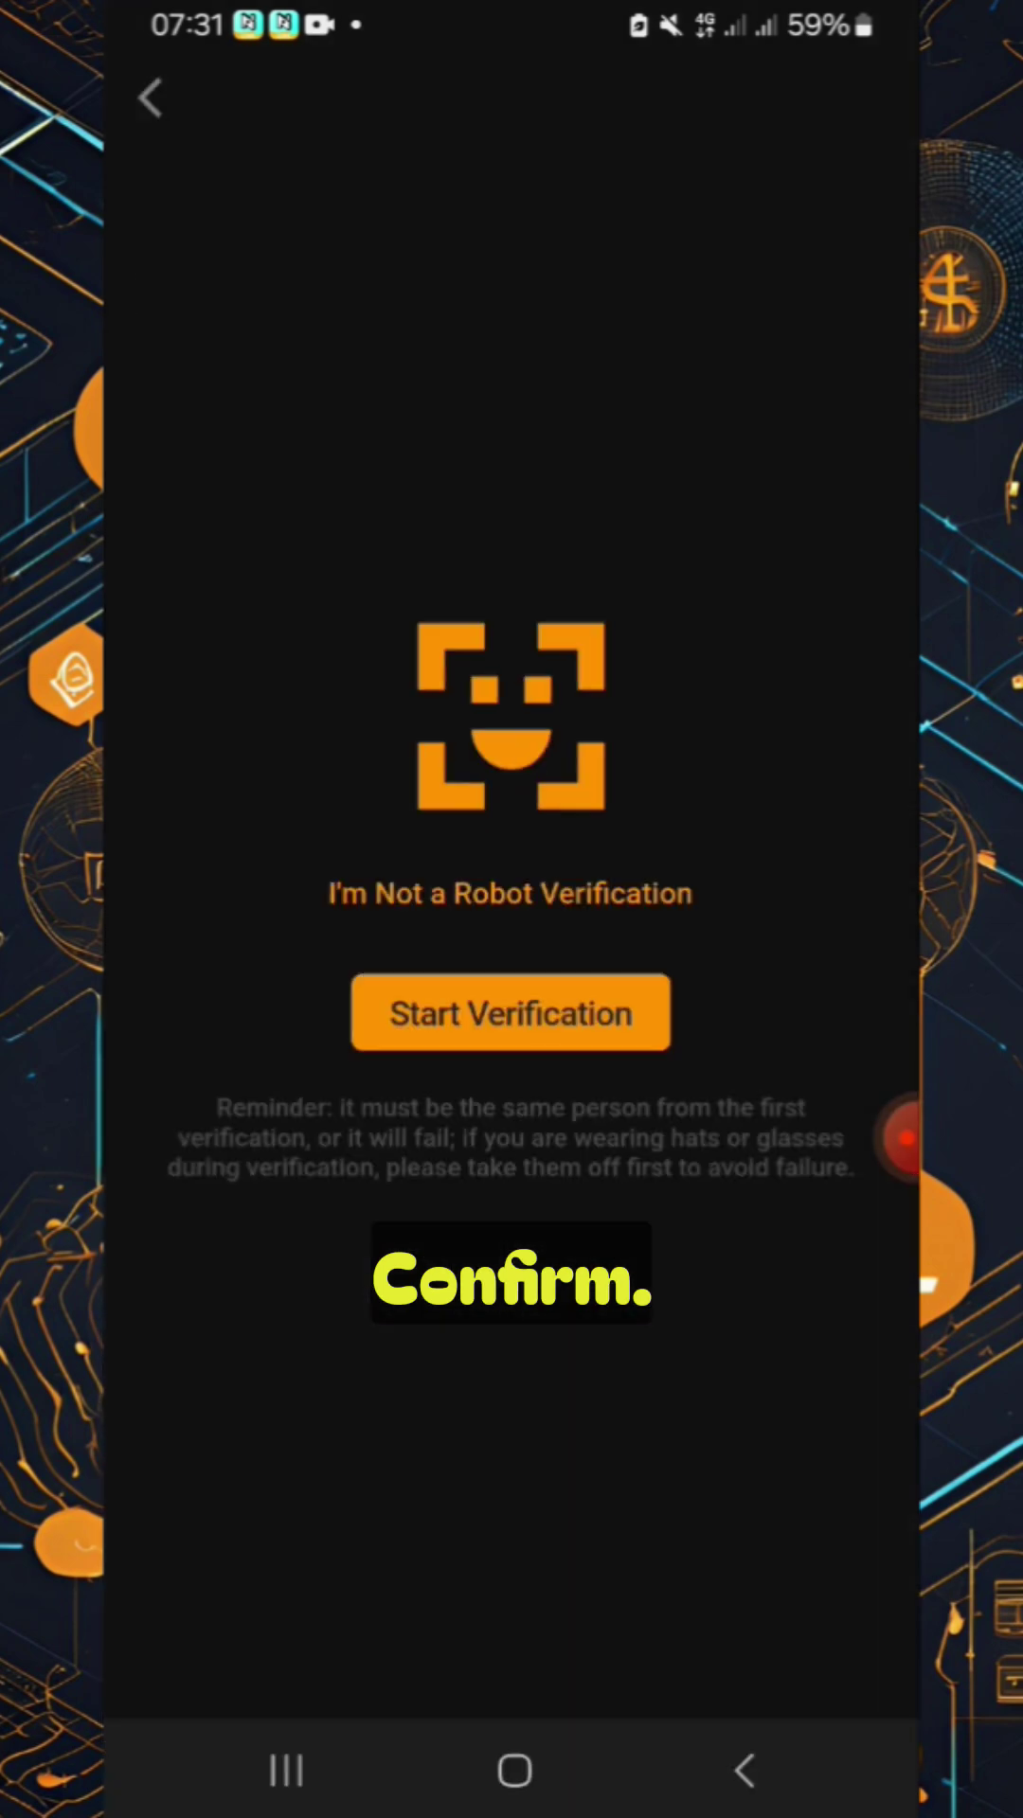
click(904, 1136)
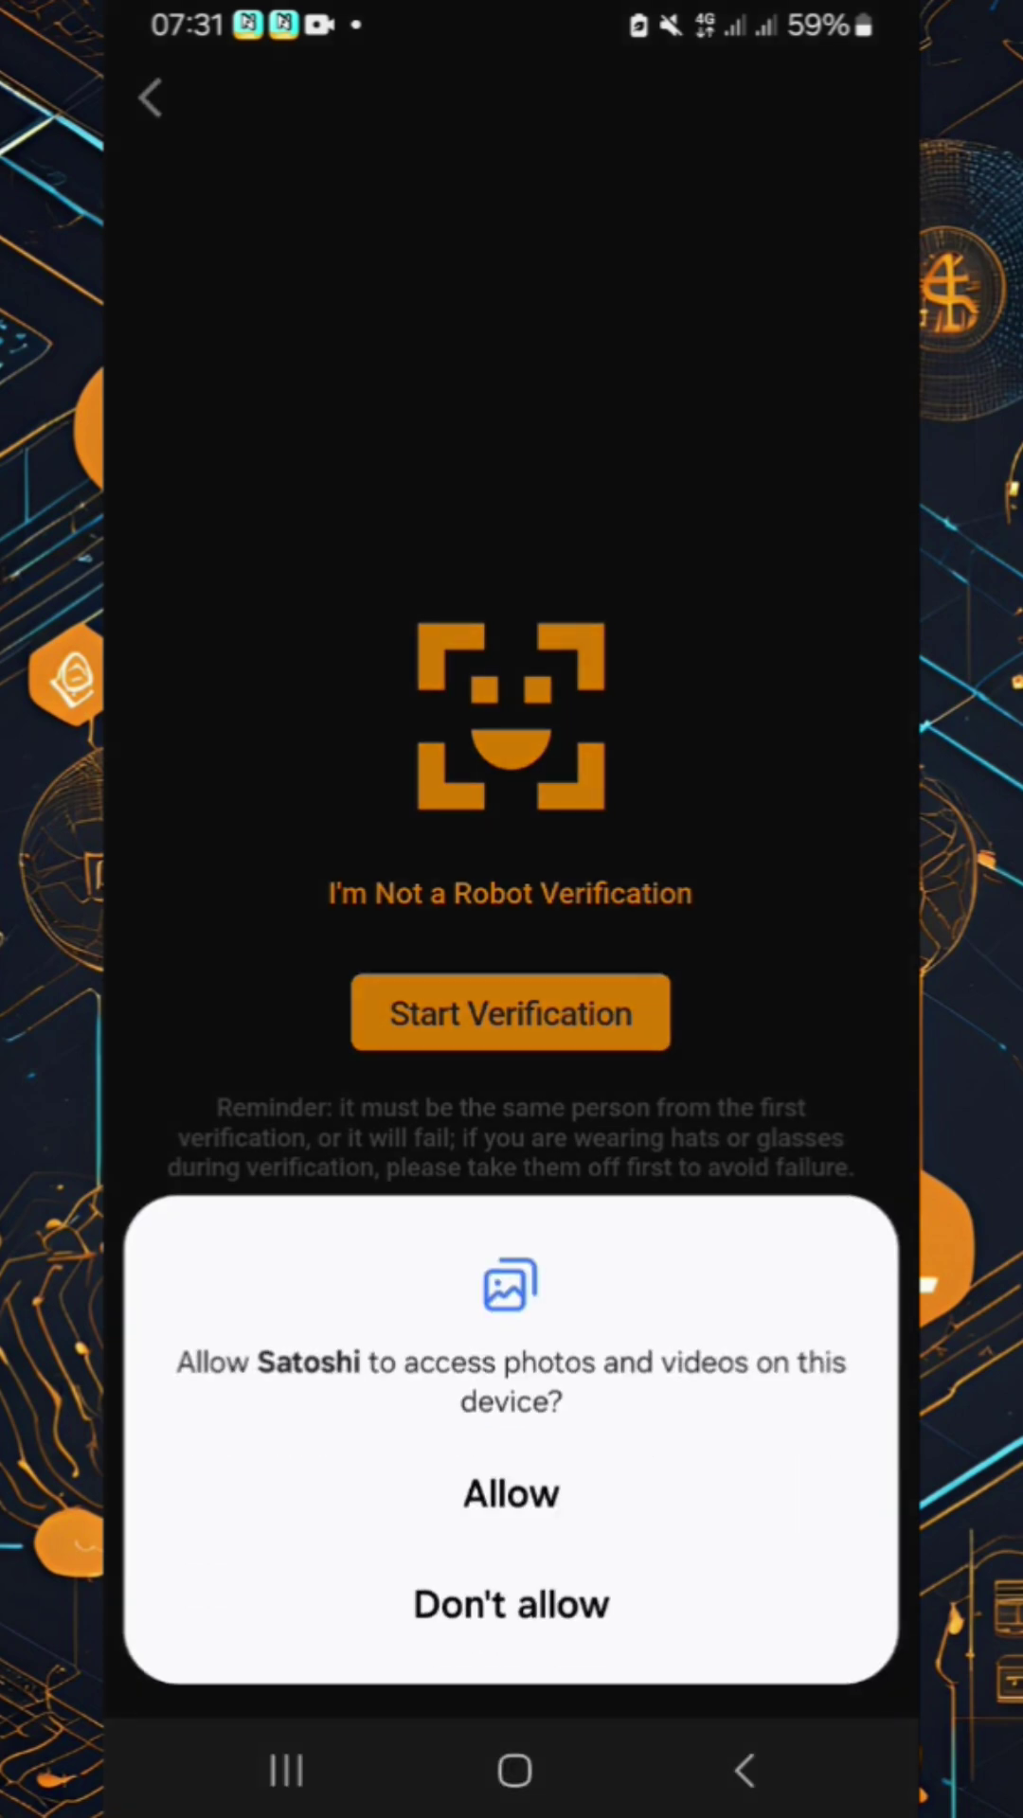
Allow photo and video access and pass the face capture until it shows Verified
click(511, 1494)
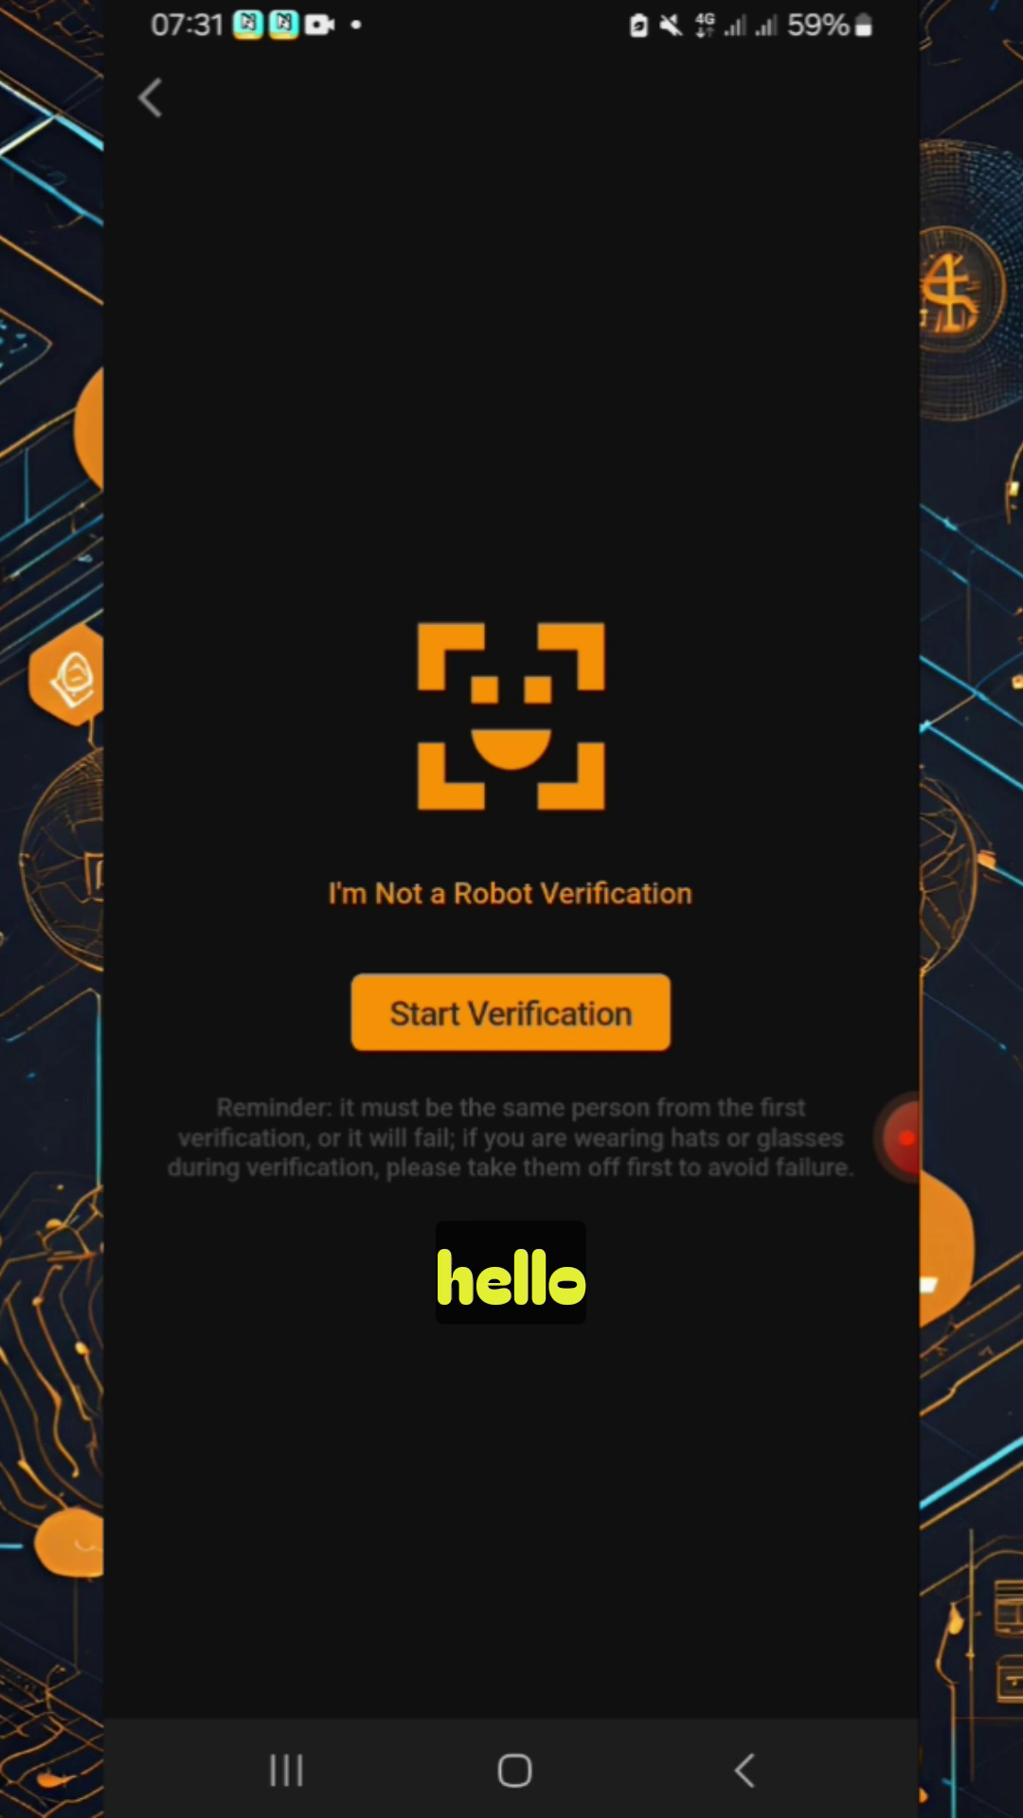
click(510, 1012)
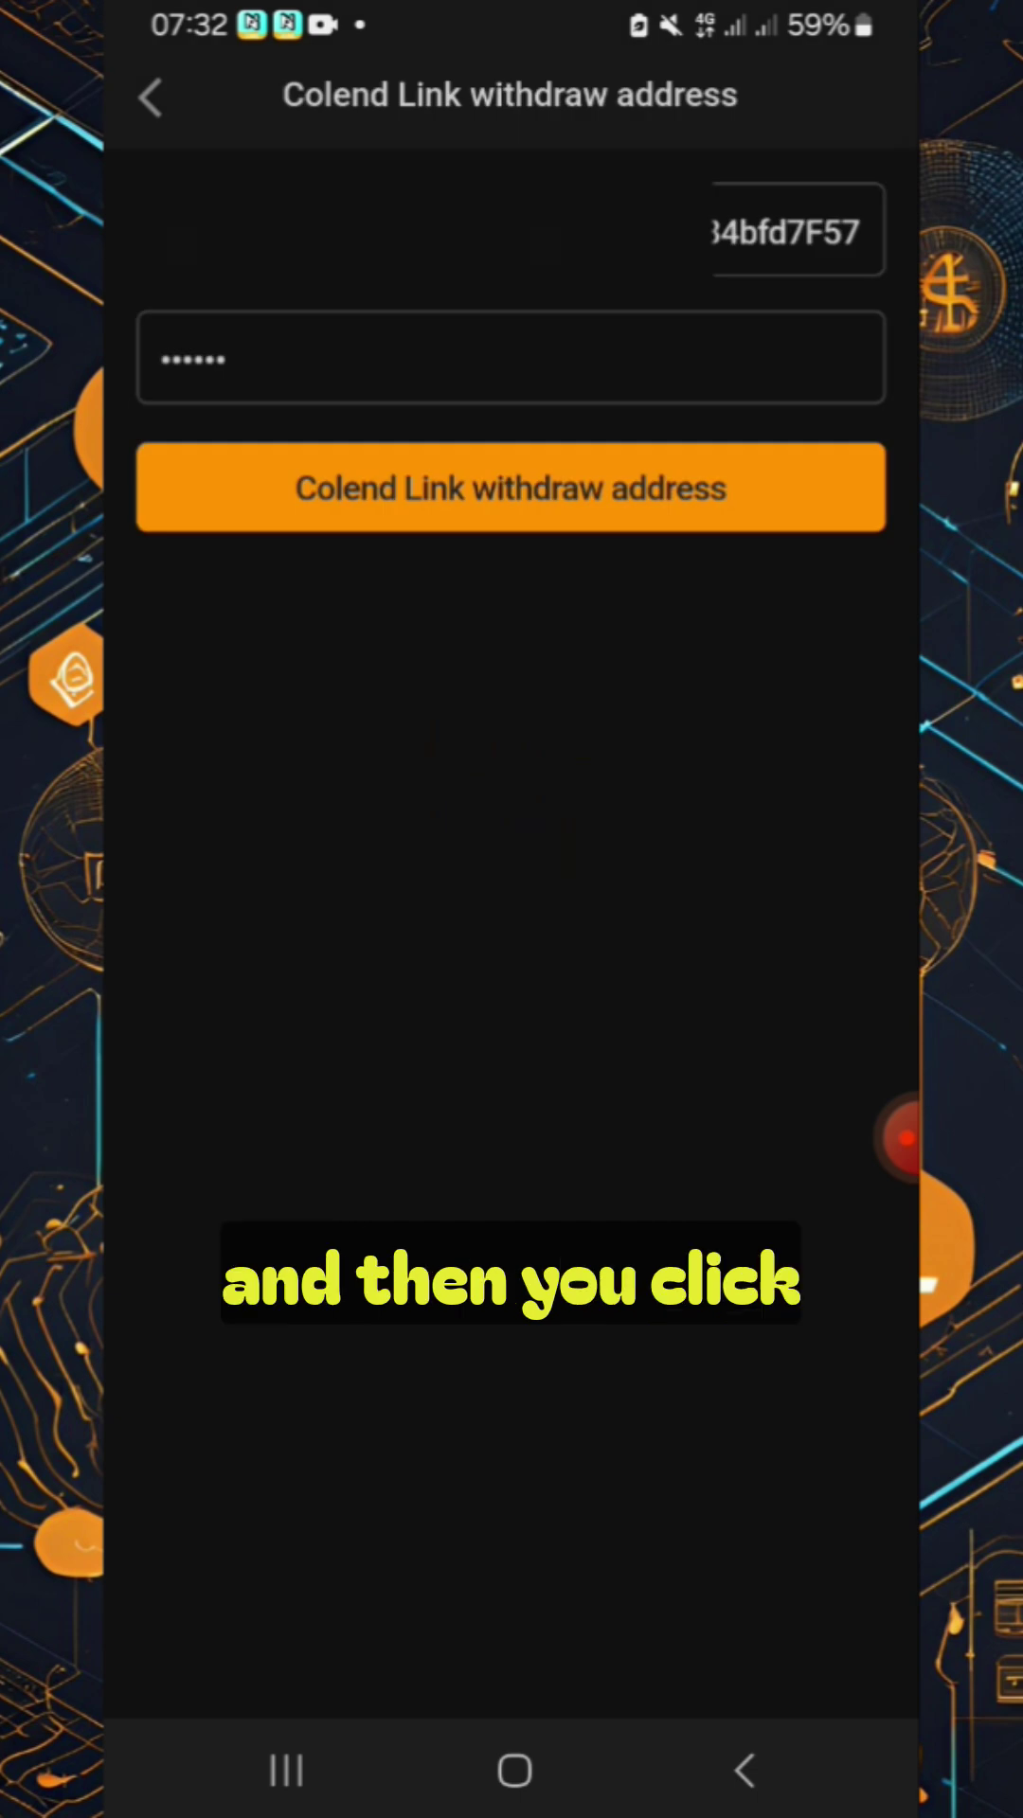
Link and confirm the 7F57 address as Colend's withdraw address, getting the success message
click(511, 487)
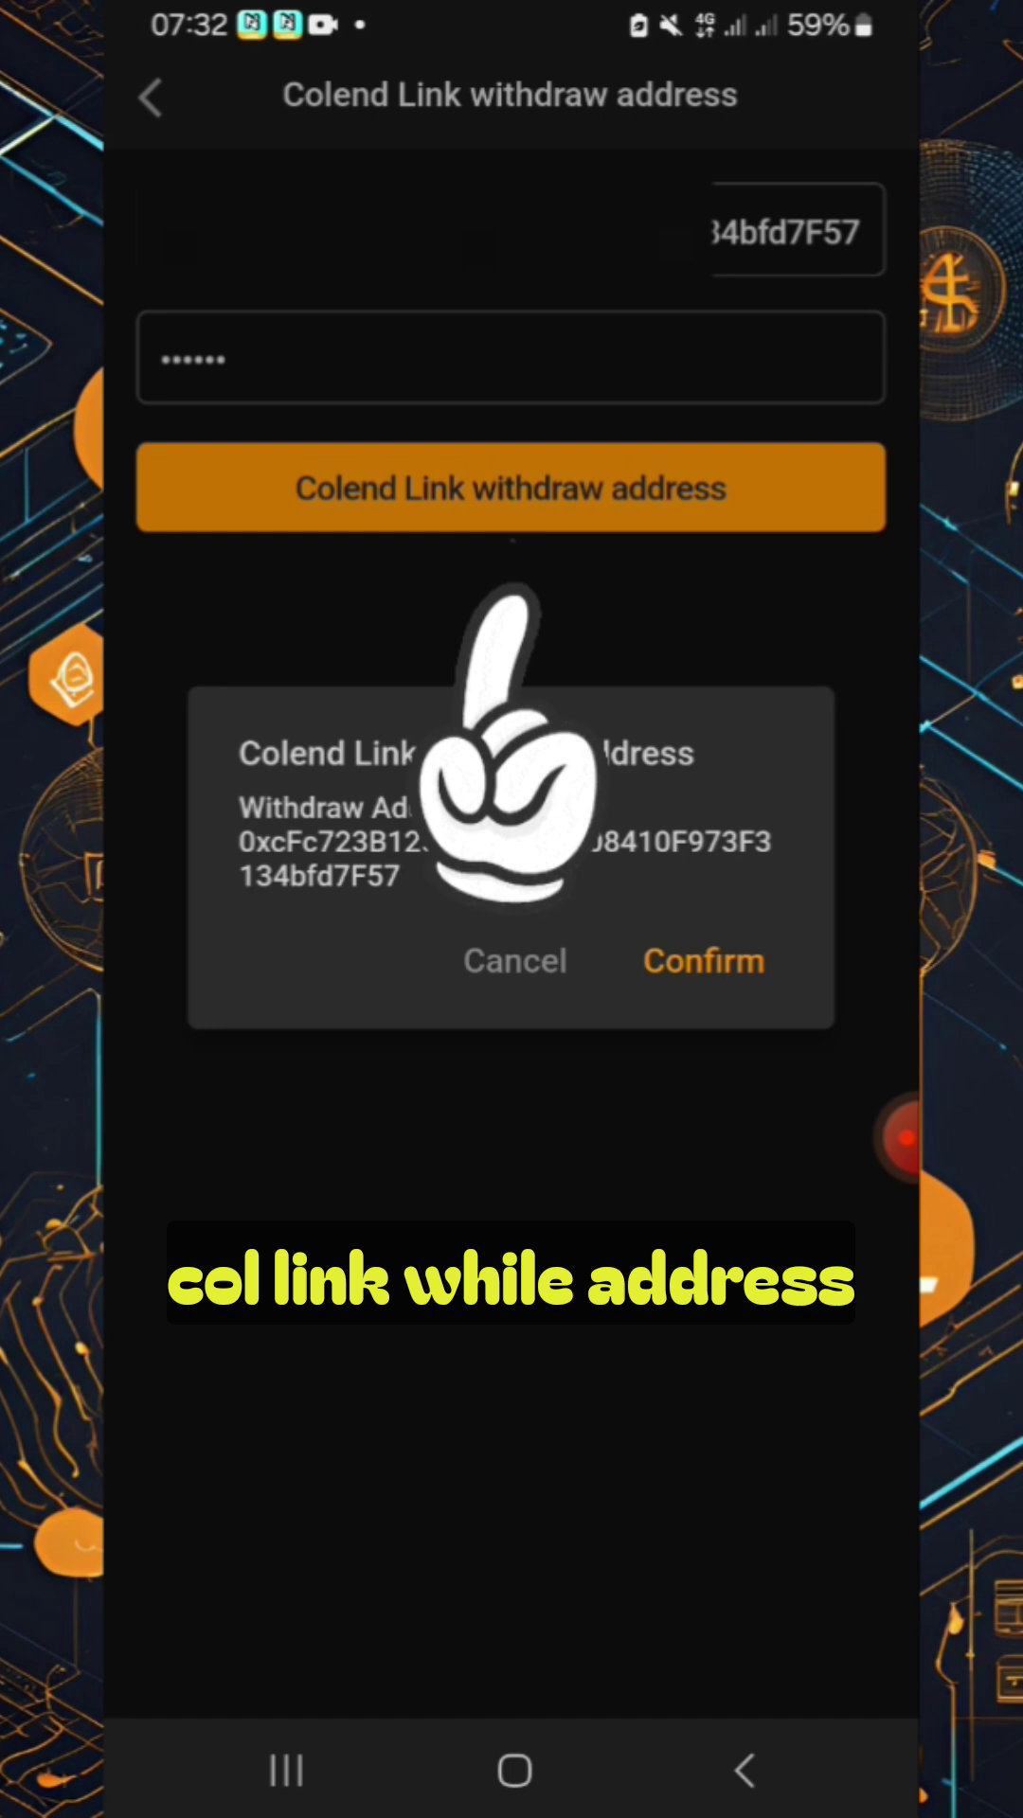
click(703, 961)
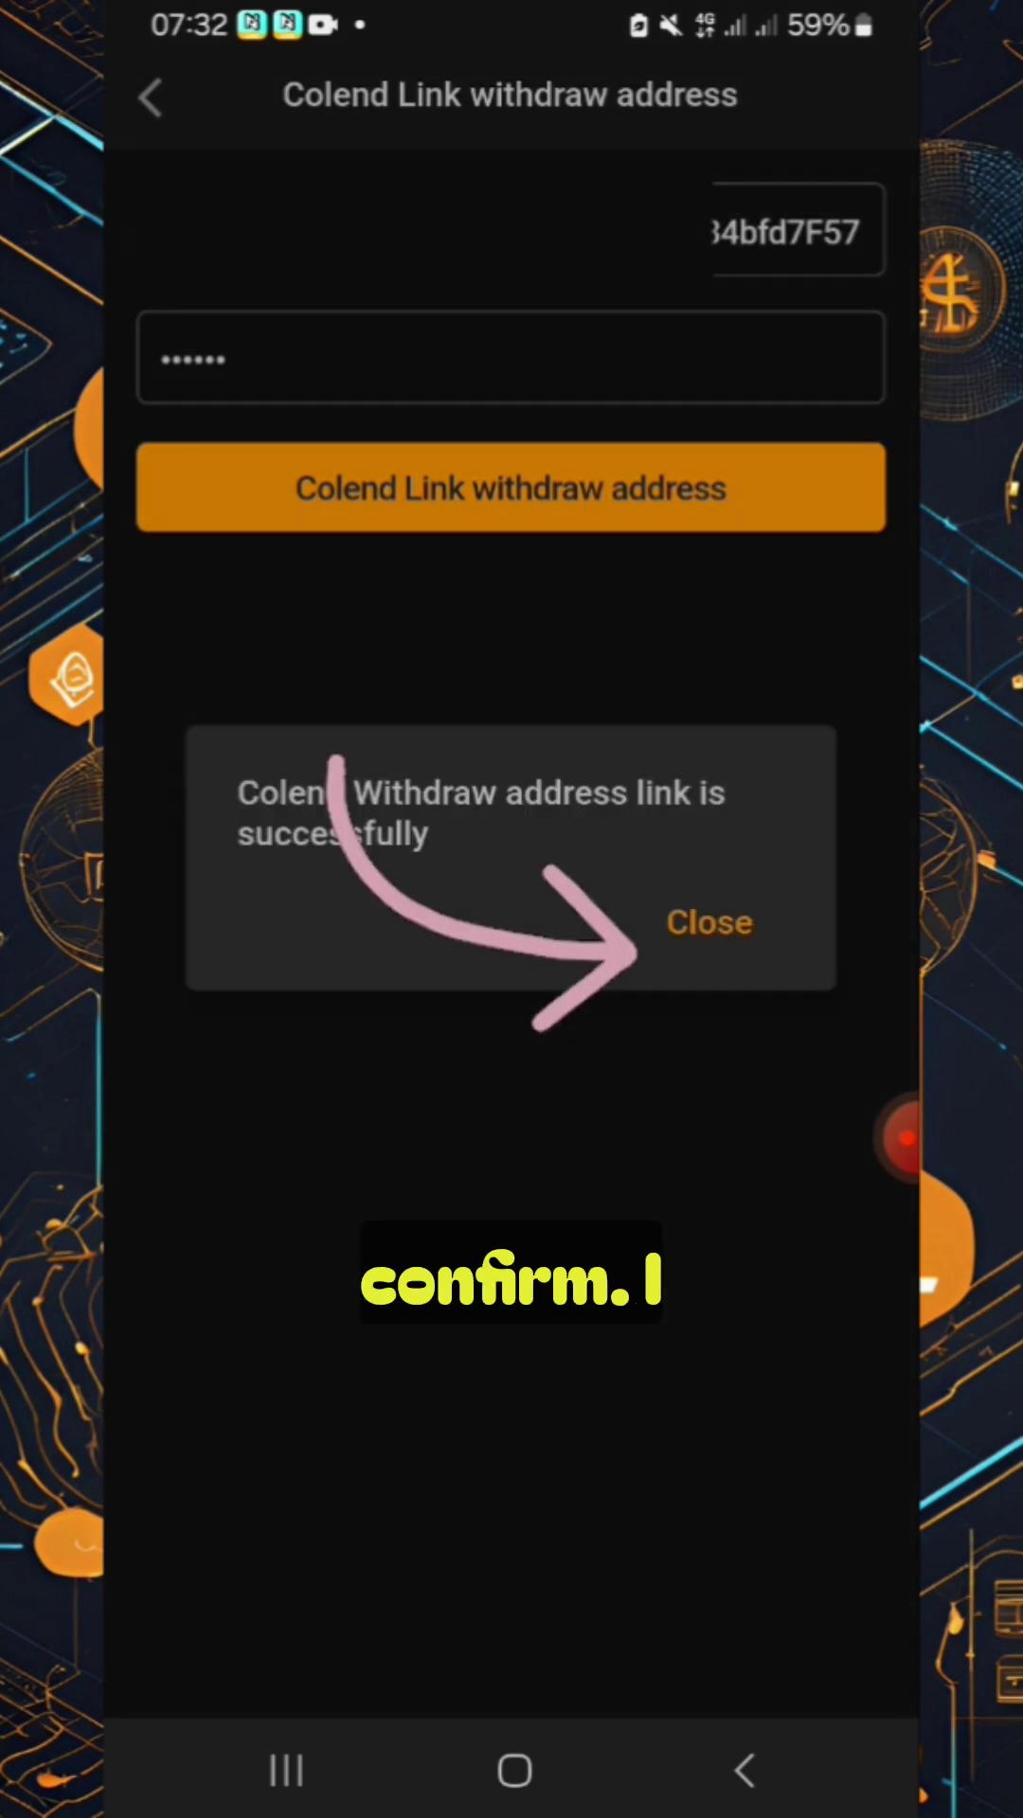